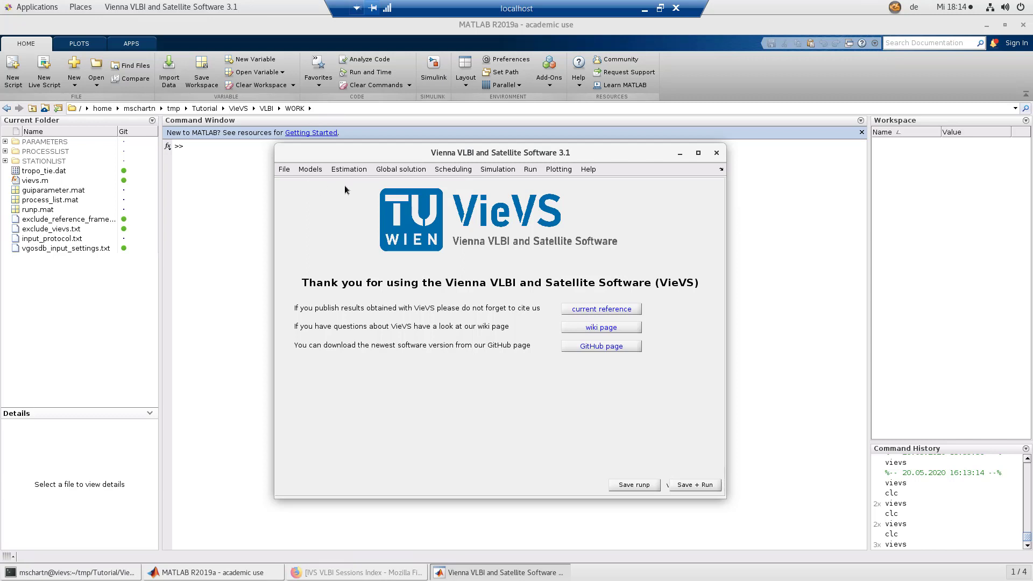
Select finals (IAU2000) as the a priori time series in the EOP models
click(315, 170)
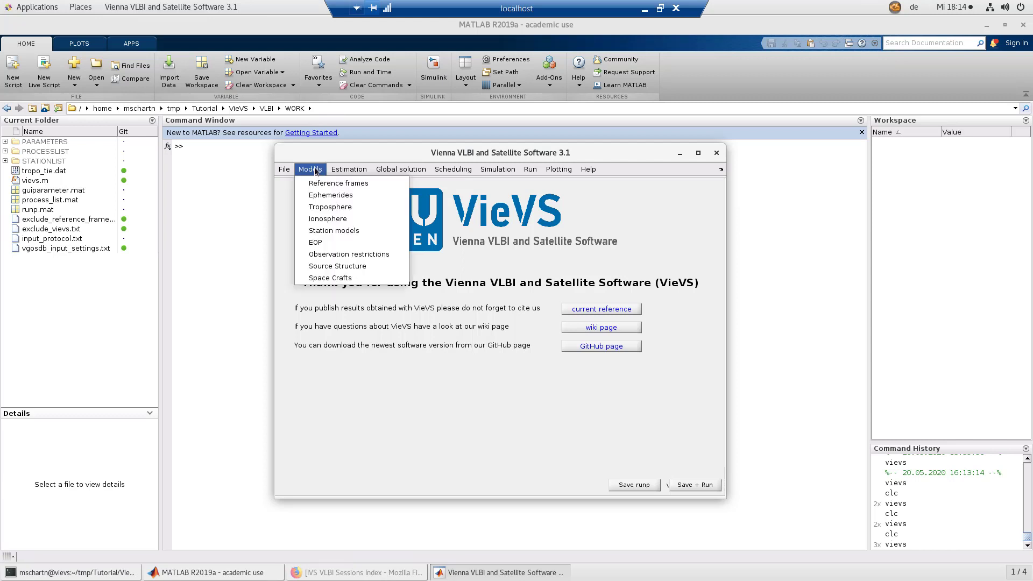
click(341, 242)
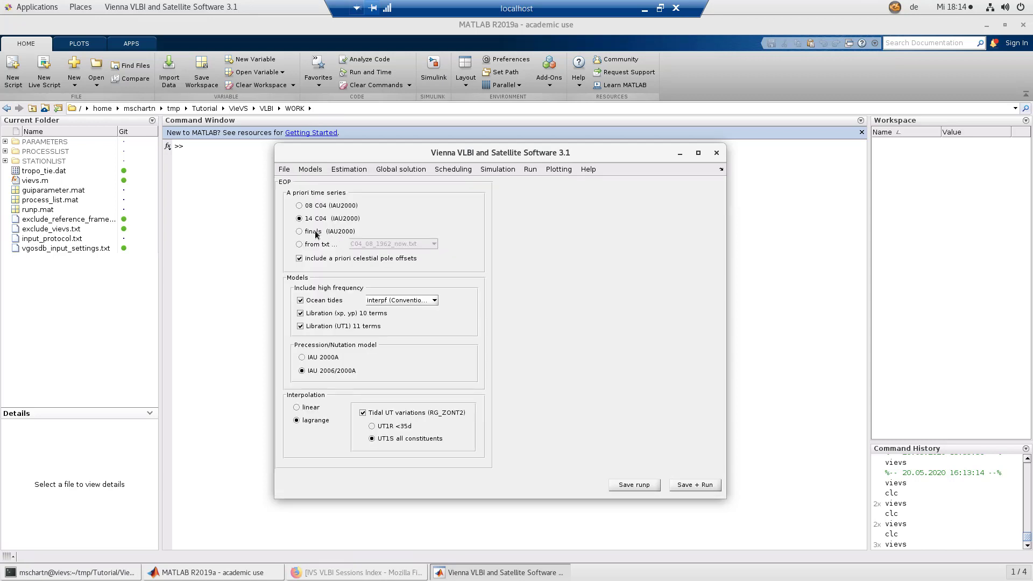
click(316, 234)
Set the least squares estimation interval to 60 minutes for all five EOP: Xpol, Ypol, dUT1, nutdx and nutdy
click(354, 170)
mouse_move(371, 186)
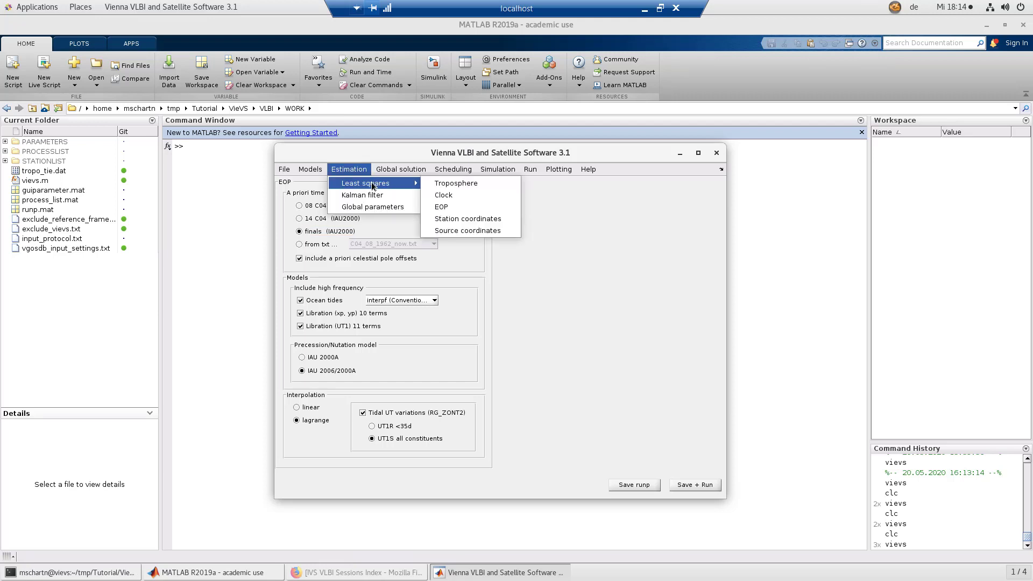
click(450, 207)
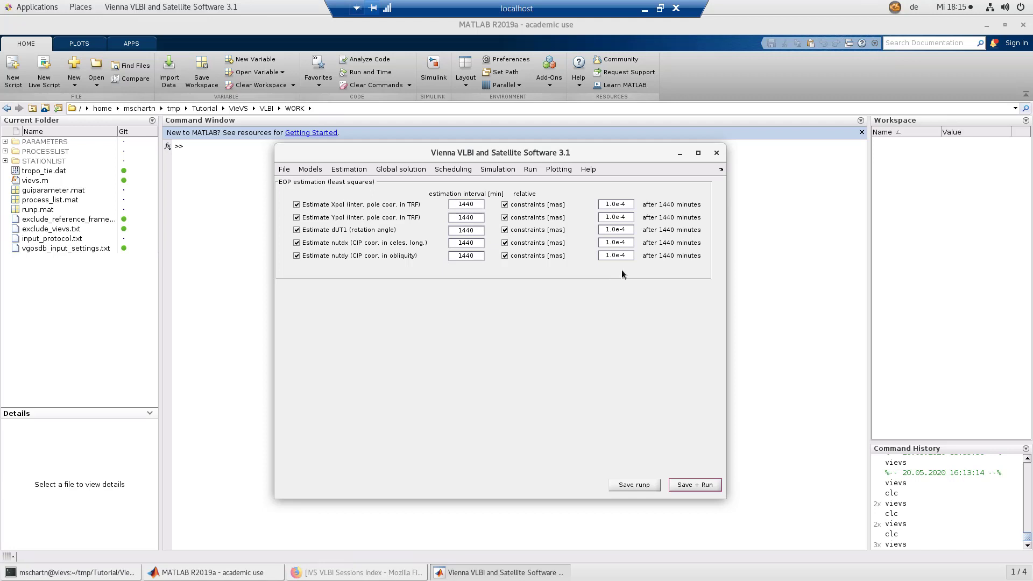
double_click(468, 205)
text(600)
key(BackSpace)
double_click(474, 218)
text(60)
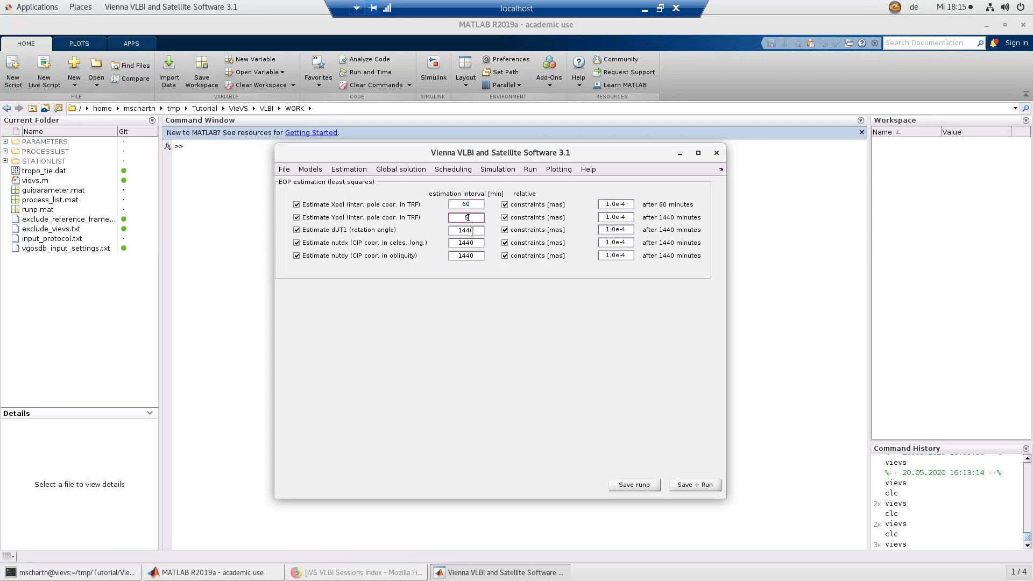
double_click(468, 230)
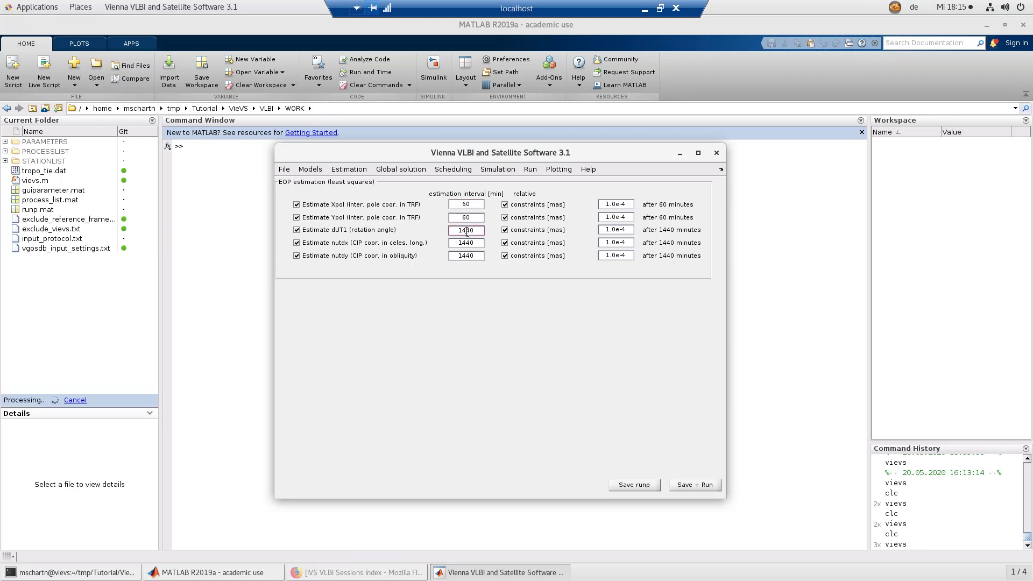
text(60)
double_click(471, 242)
text(60)
double_click(468, 256)
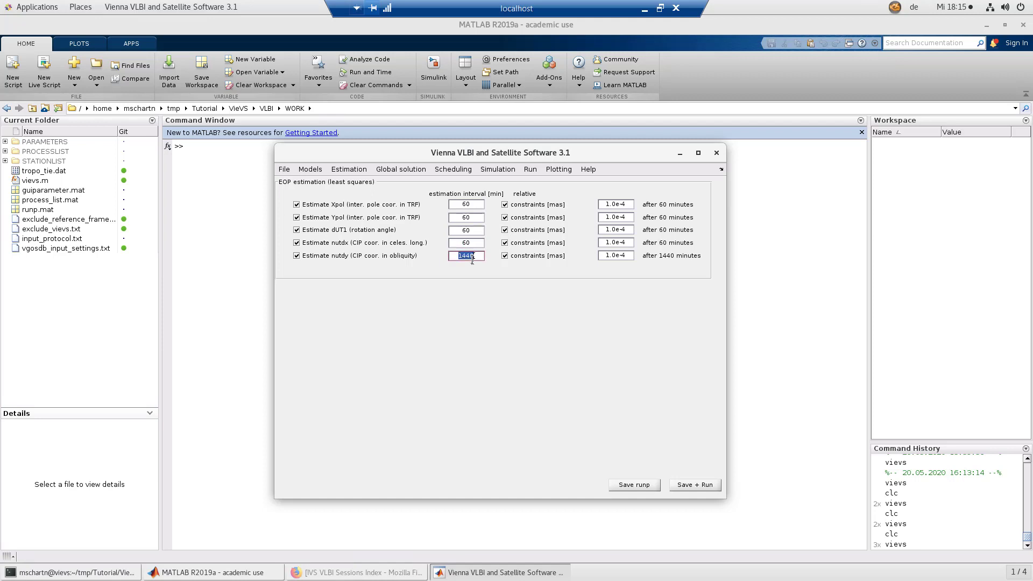
text(60)
Set the relative constraints of all five EOP to 1.0 mas
click(624, 204)
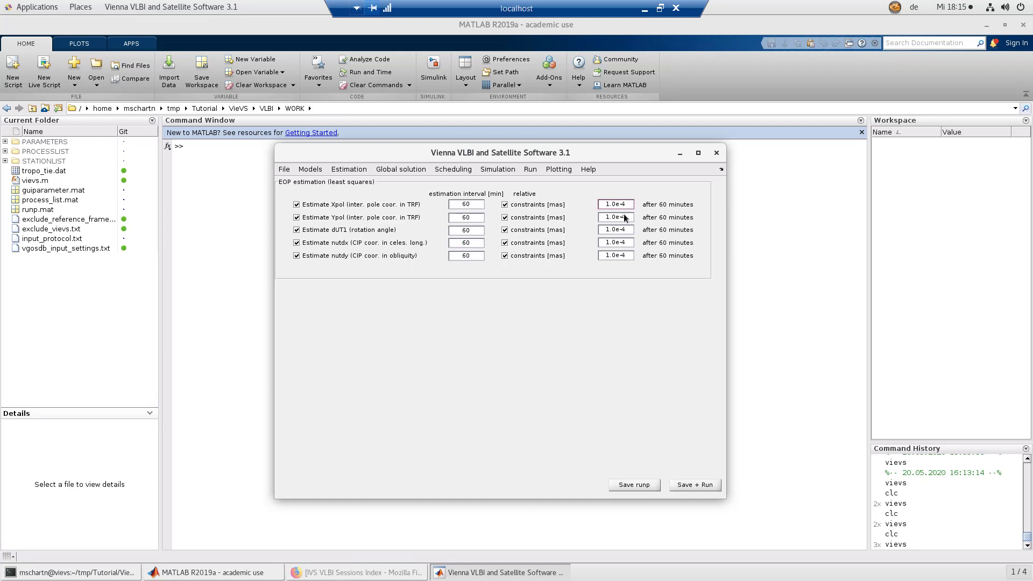
key(BackSpace)
key(BackSpace)
key(BackSpace)
click(625, 217)
key(BackSpace)
key(BackSpace)
key(BackSpace)
click(625, 230)
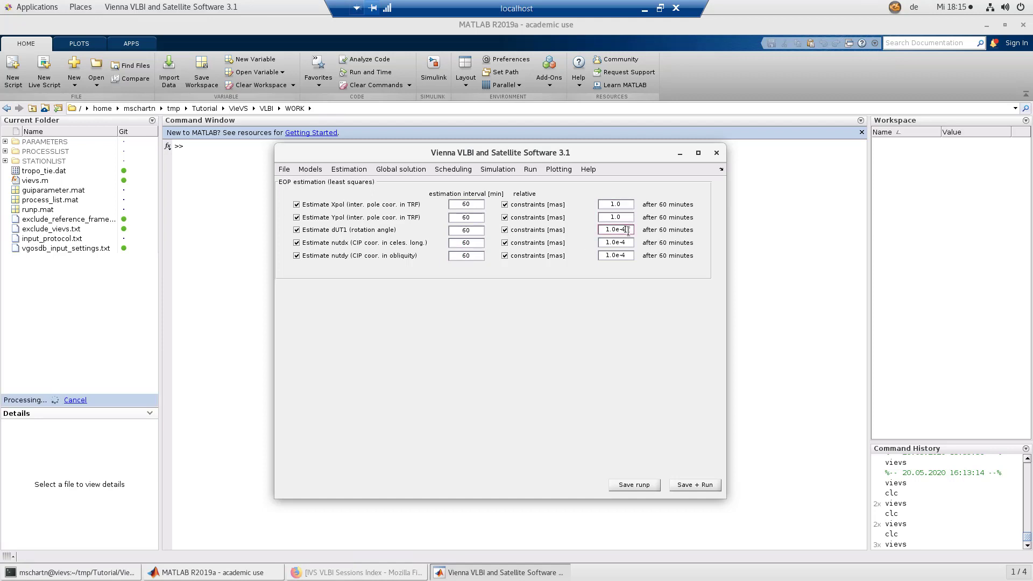
key(BackSpace)
key(BackSpace)
key(BackSpace)
click(627, 243)
key(BackSpace)
key(BackSpace)
key(BackSpace)
click(626, 256)
key(BackSpace)
key(BackSpace)
key(BackSpace)
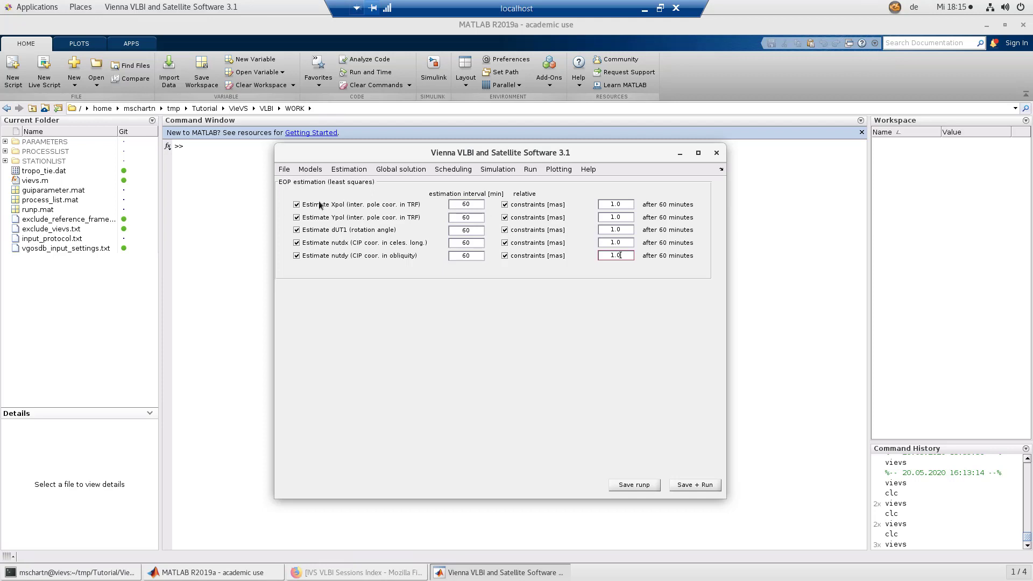
Save the current parameters in the PARAMETERS folder as HF_EOP
click(286, 170)
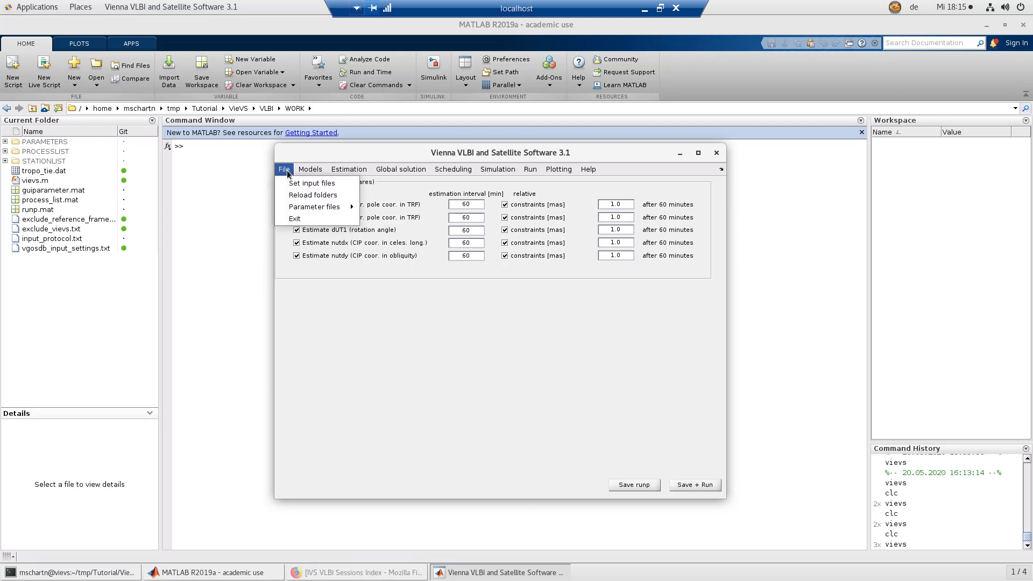
mouse_move(321, 208)
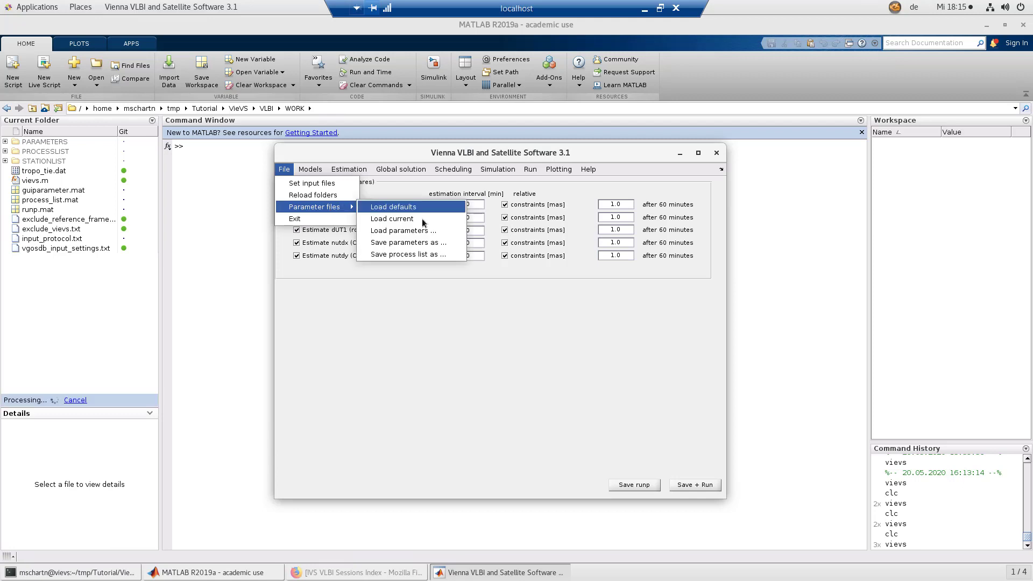
click(433, 247)
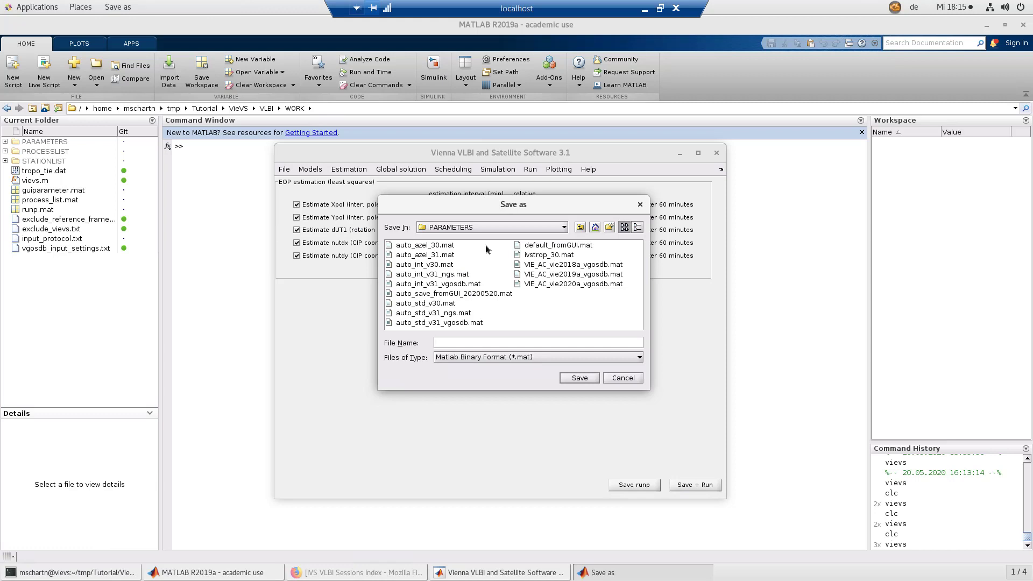
text(HF_EOP)
click(571, 377)
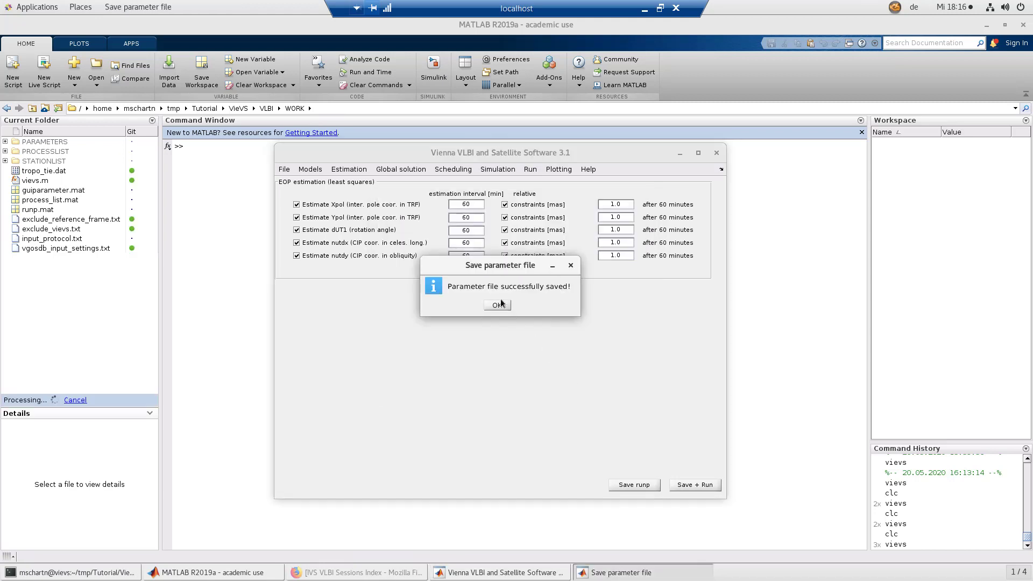
click(498, 305)
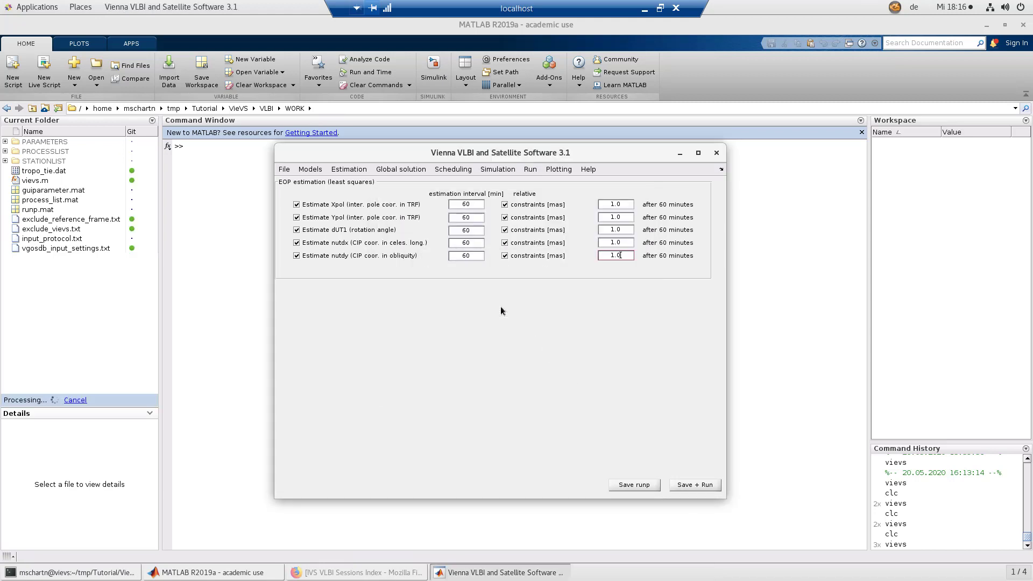
Close the VieVS window and restart it from the MATLAB command line with vievs
click(716, 156)
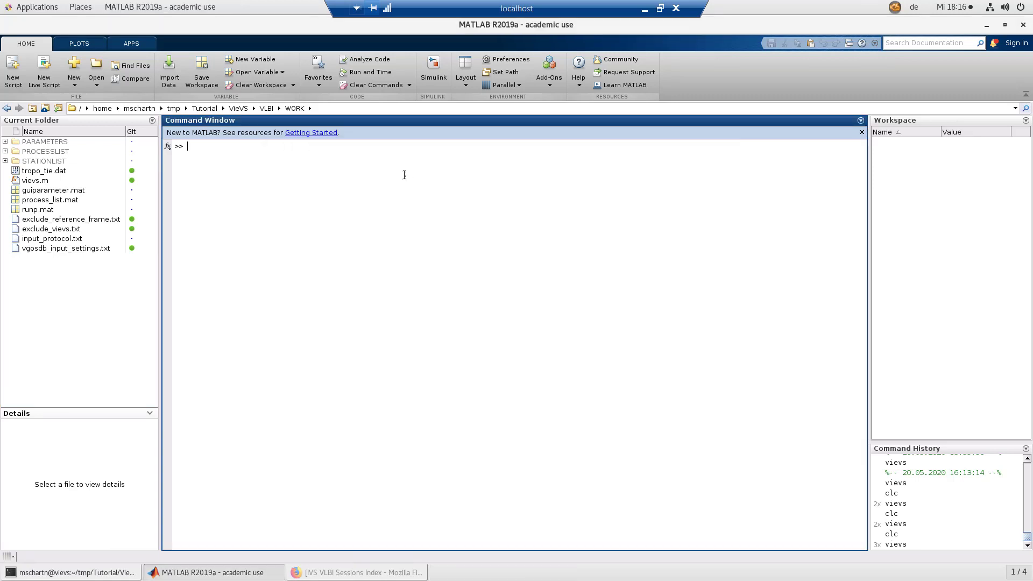
text(vievs)
key(Return)
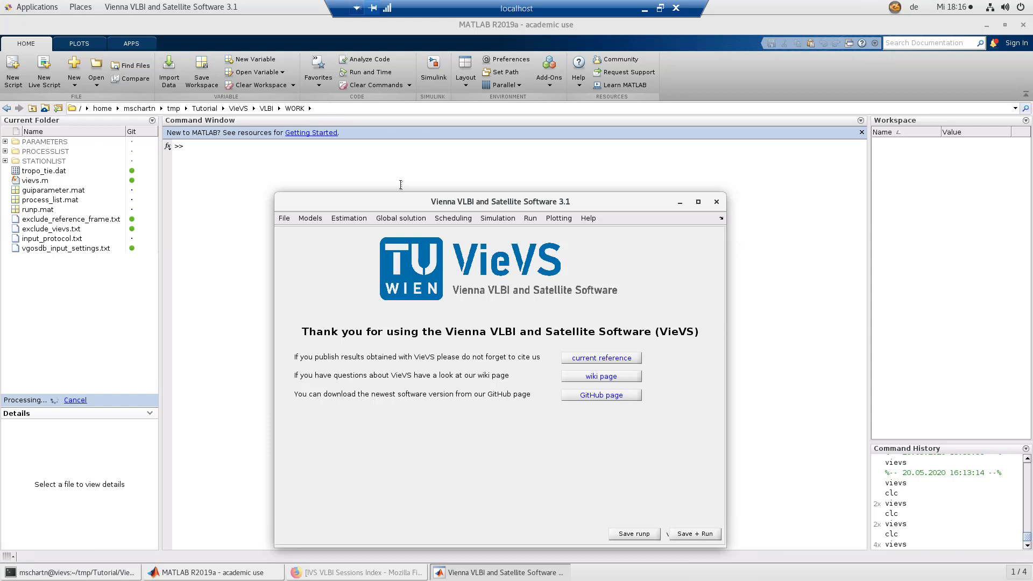
Load the saved parameter file HF_EOP.mat
click(284, 218)
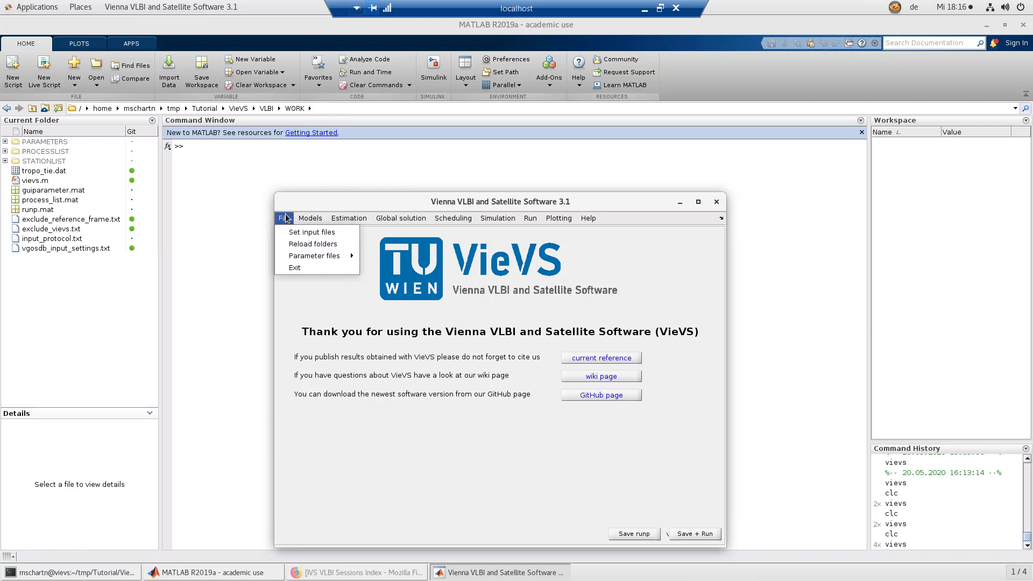
mouse_move(318, 257)
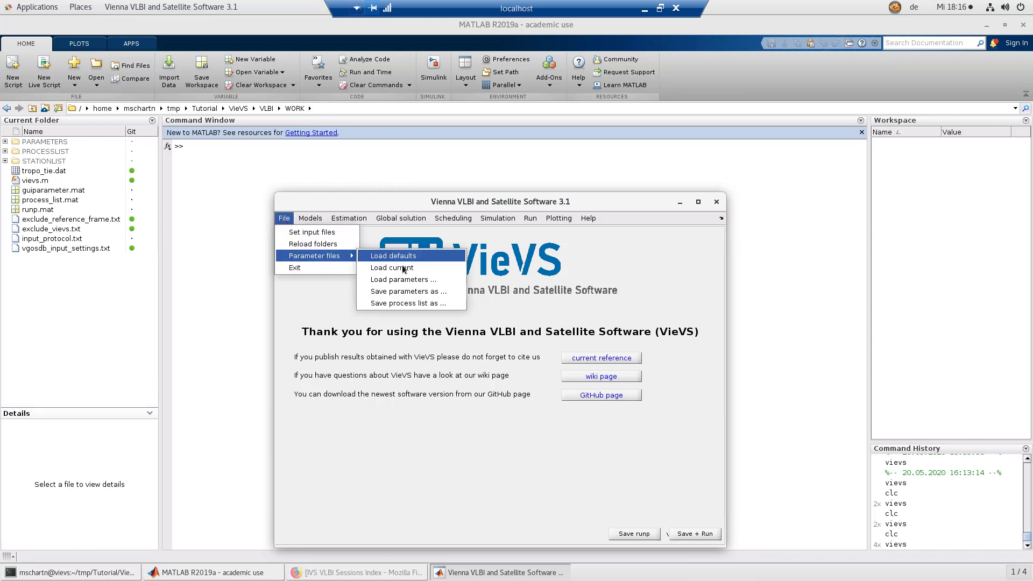
click(412, 283)
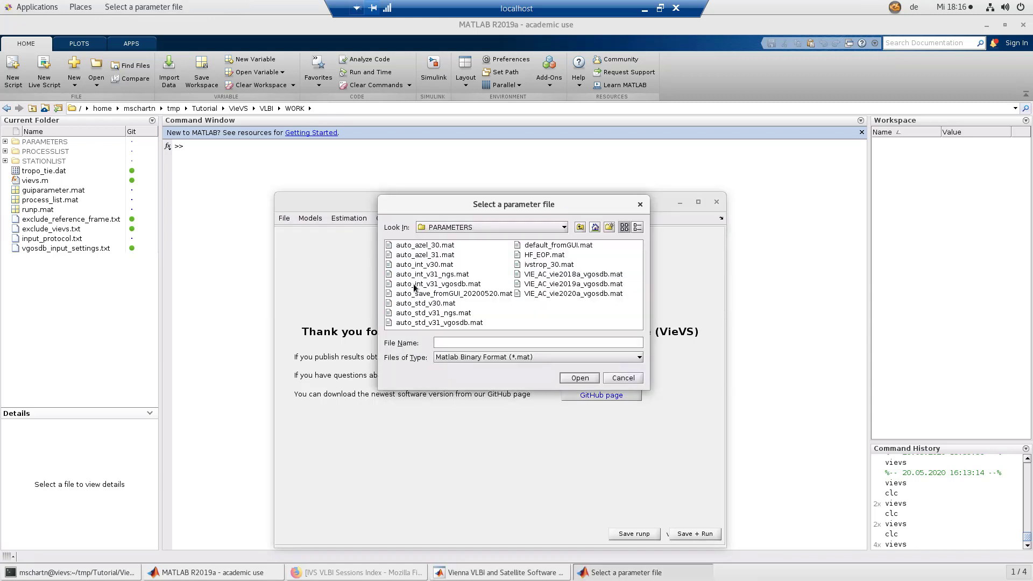
click(530, 256)
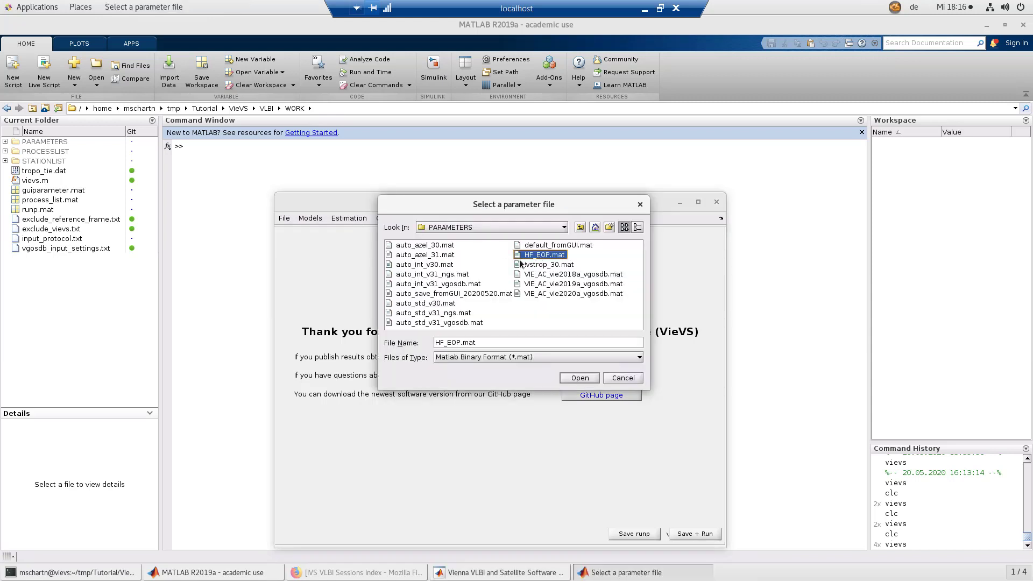
click(578, 378)
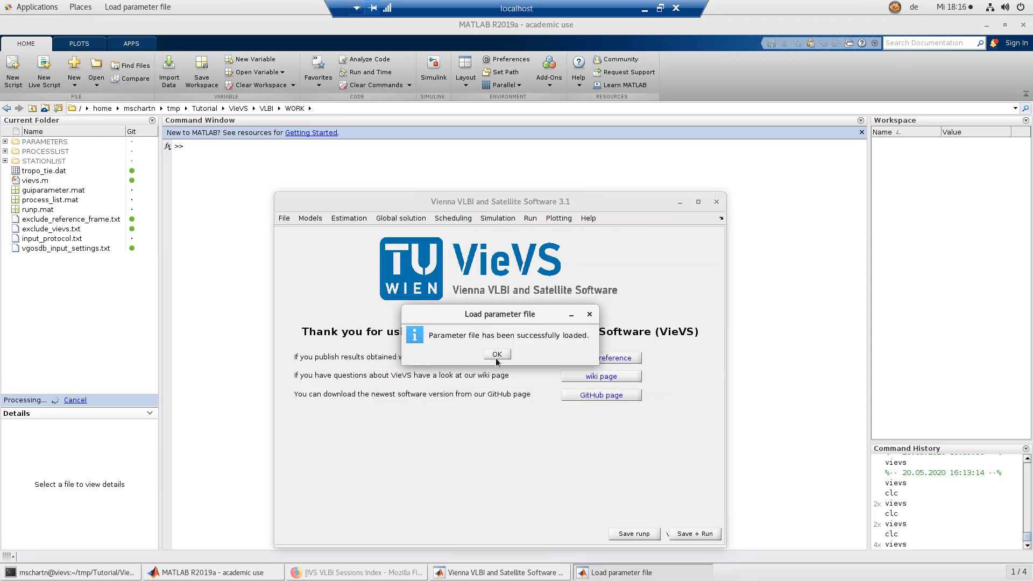
click(497, 354)
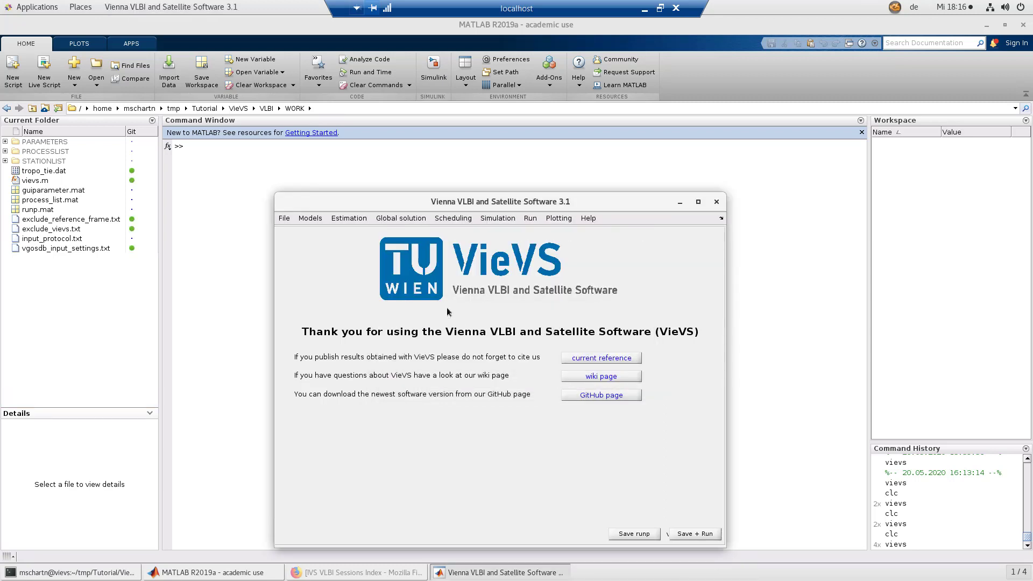
Review the a priori EOP model and the least squares EOP estimation settings of the loaded parameters
click(318, 218)
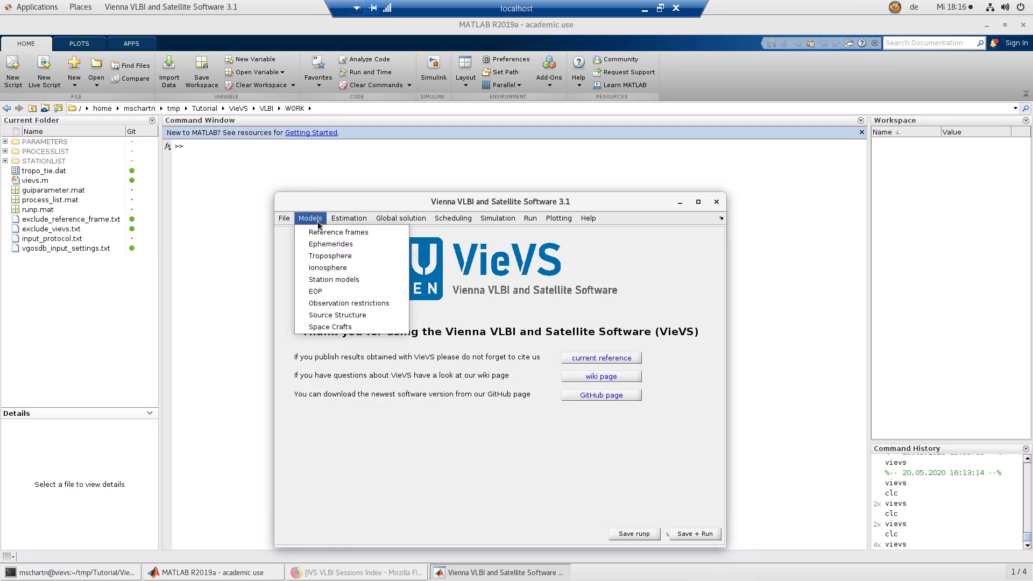
click(334, 291)
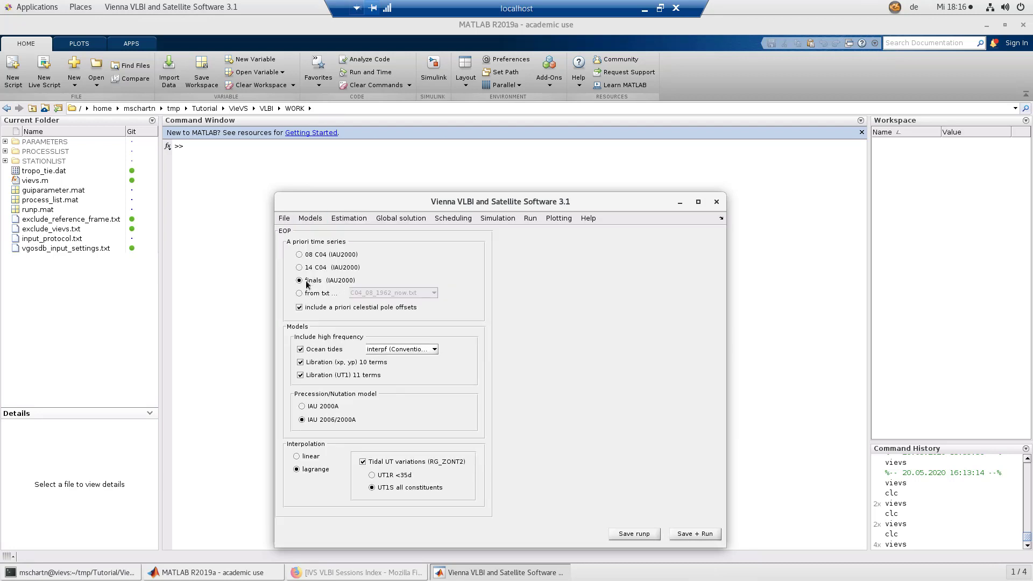
click(360, 218)
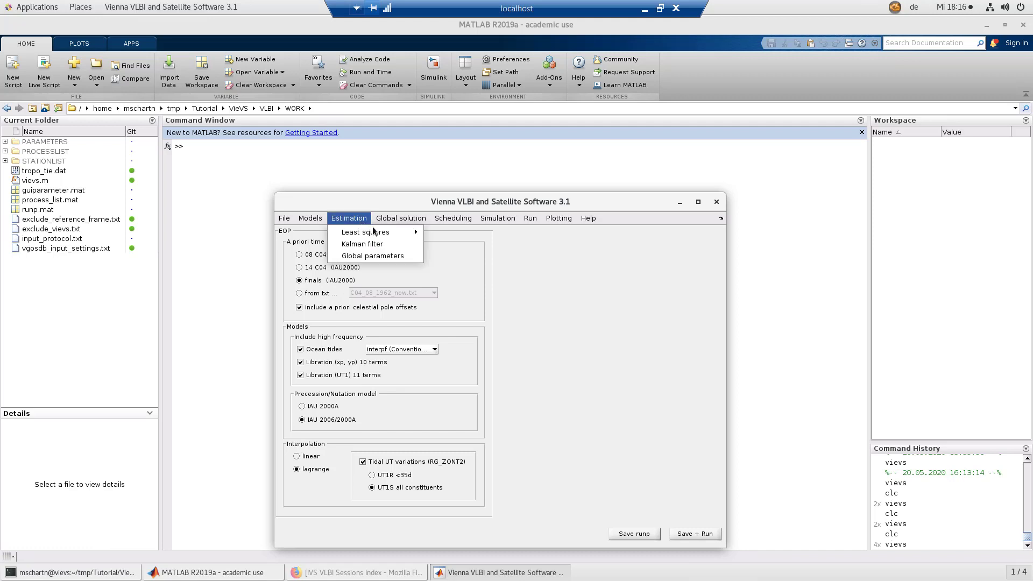
mouse_move(377, 232)
click(455, 263)
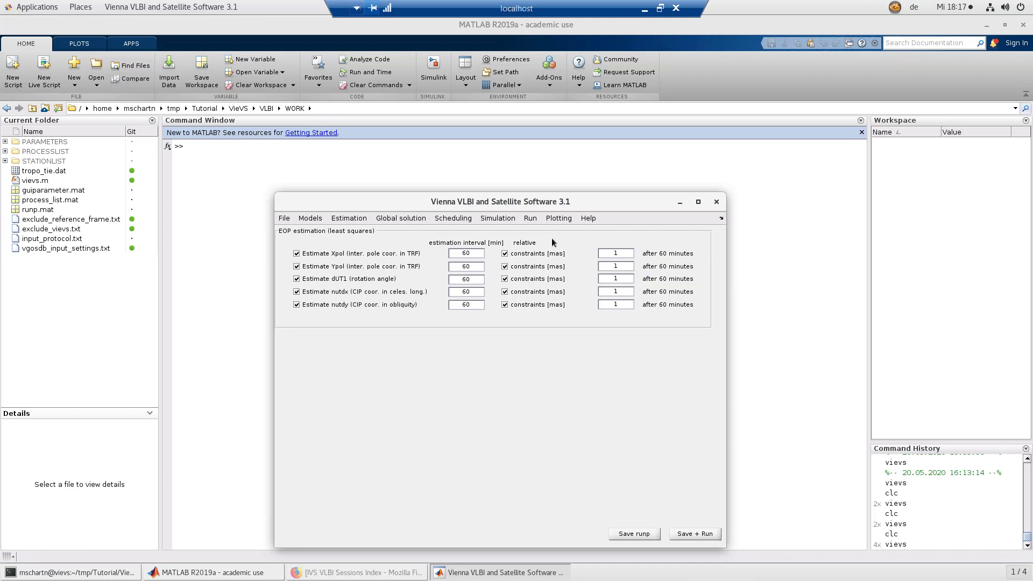
Open the VGOS-DB session browser for the input files and close it without selecting any session
click(285, 219)
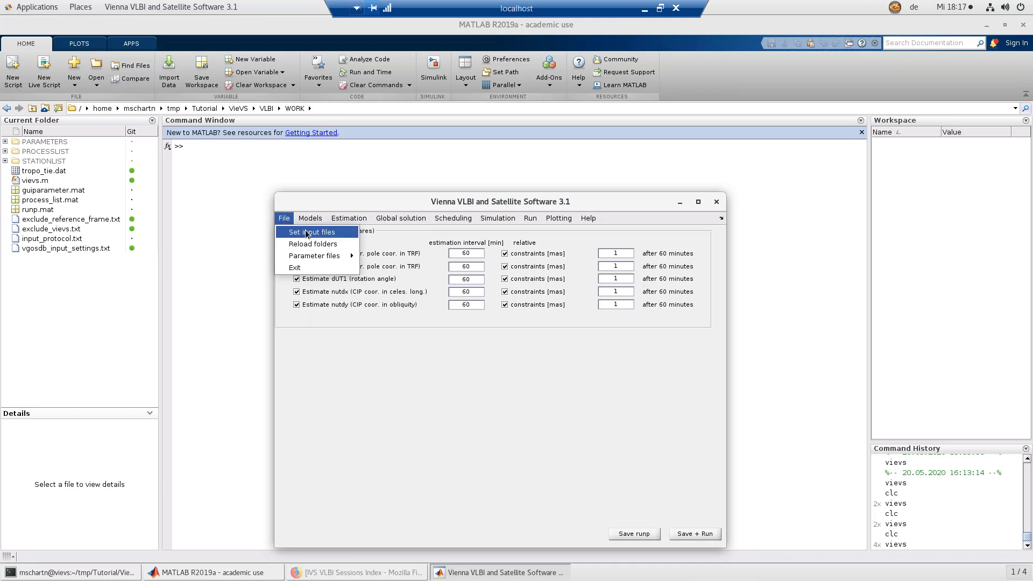
click(305, 231)
click(462, 289)
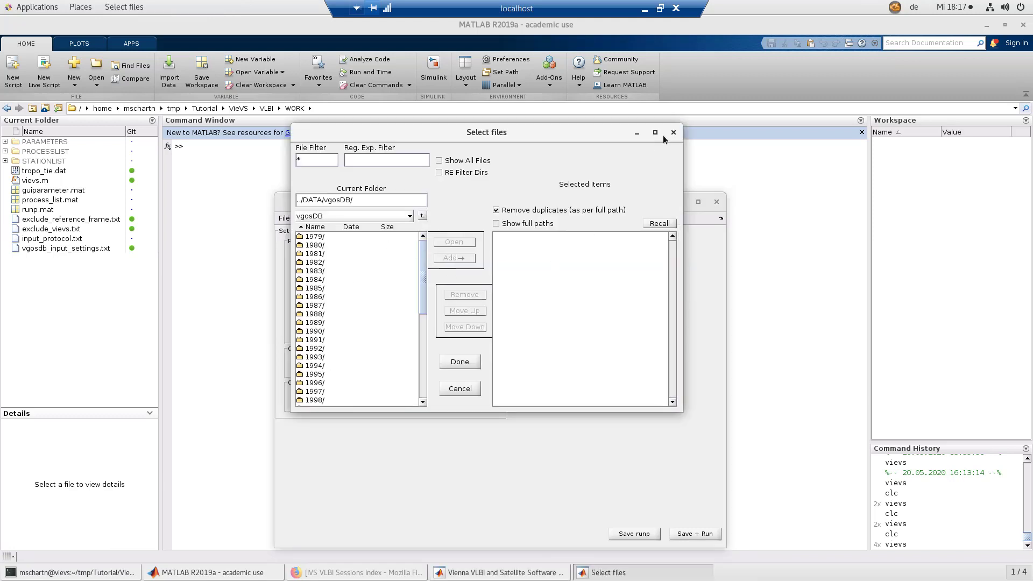
click(674, 132)
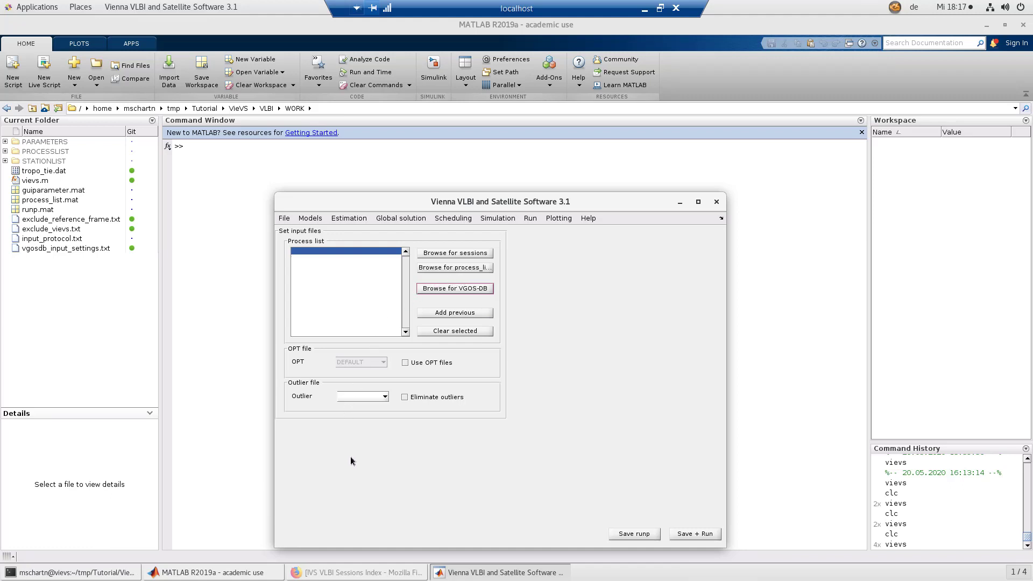
Switch to Firefox, open the 2017 24-hour legacy S/X session list and examine the CONT17 sessions in November and December
click(339, 574)
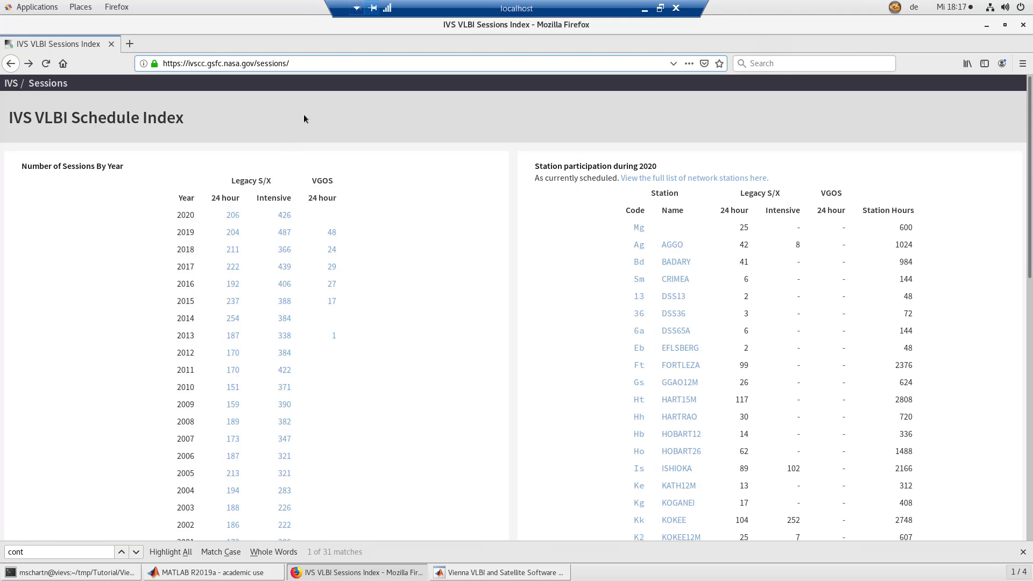
click(239, 269)
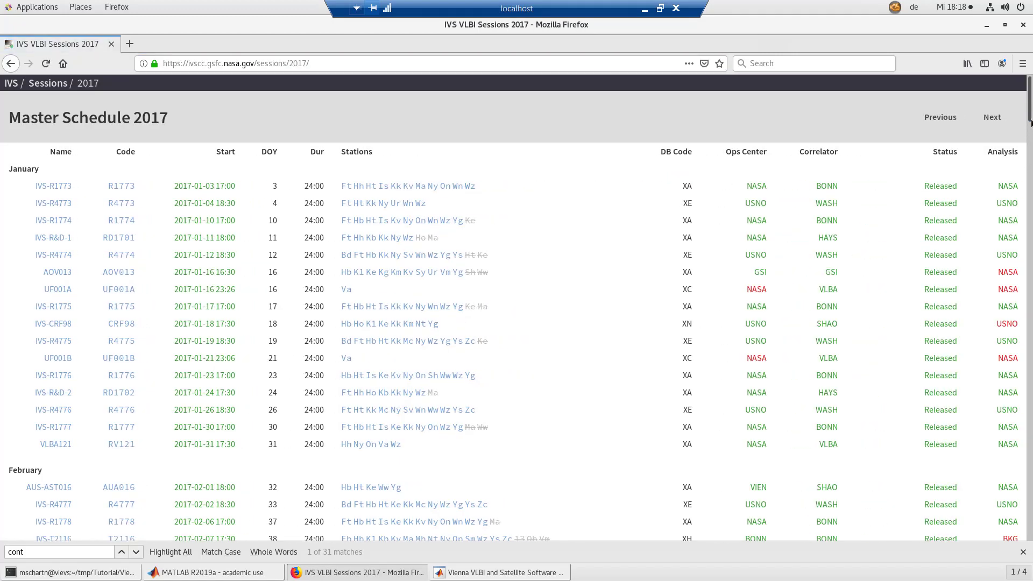
drag(1030, 107, 1032, 560)
scroll(252, 325, up, 3)
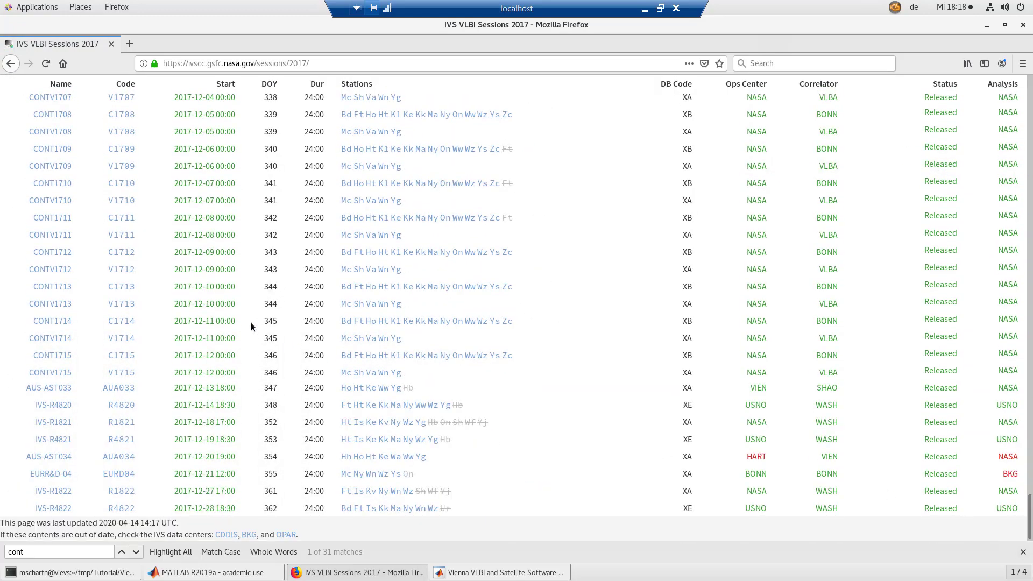
scroll(189, 288, up, 5)
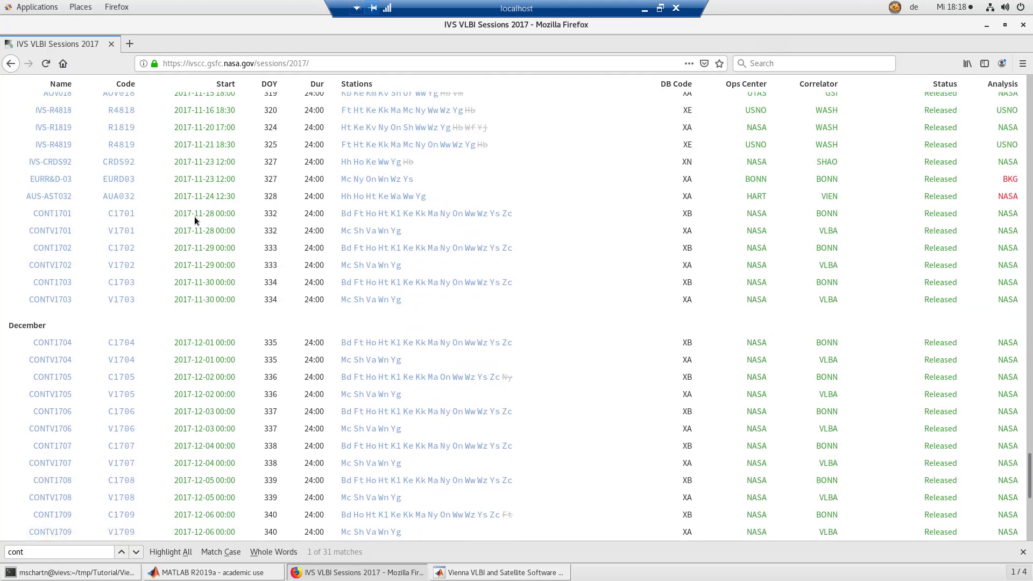
scroll(191, 258, down, 6)
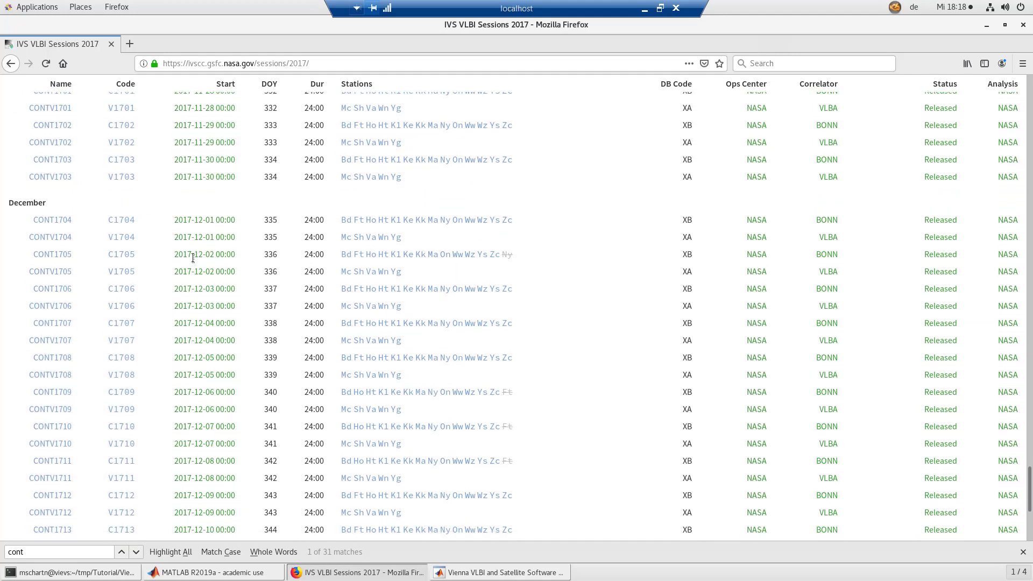
Examine the DB codes of the December CONT17 sessions in the 2017 session list
scroll(183, 341, down, 2)
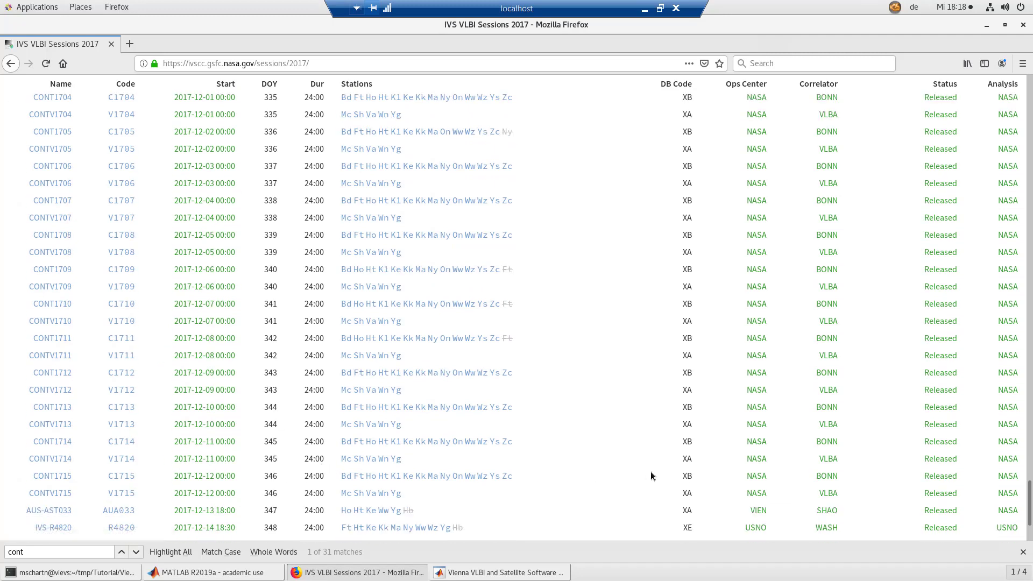
double_click(686, 459)
double_click(688, 476)
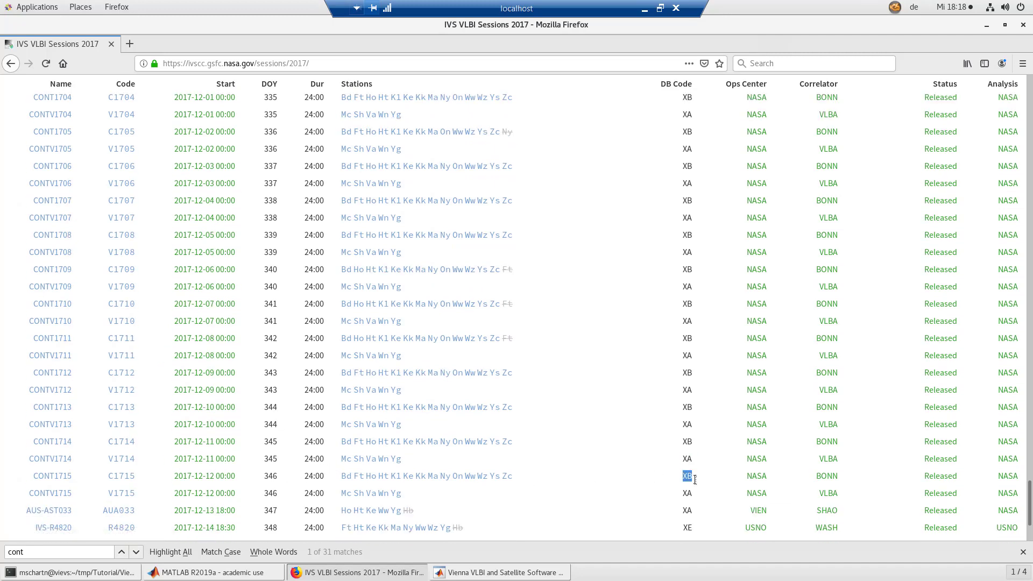
Switch back to VieVS and open the 2017 folder in the VGOS-DB session browser
click(514, 572)
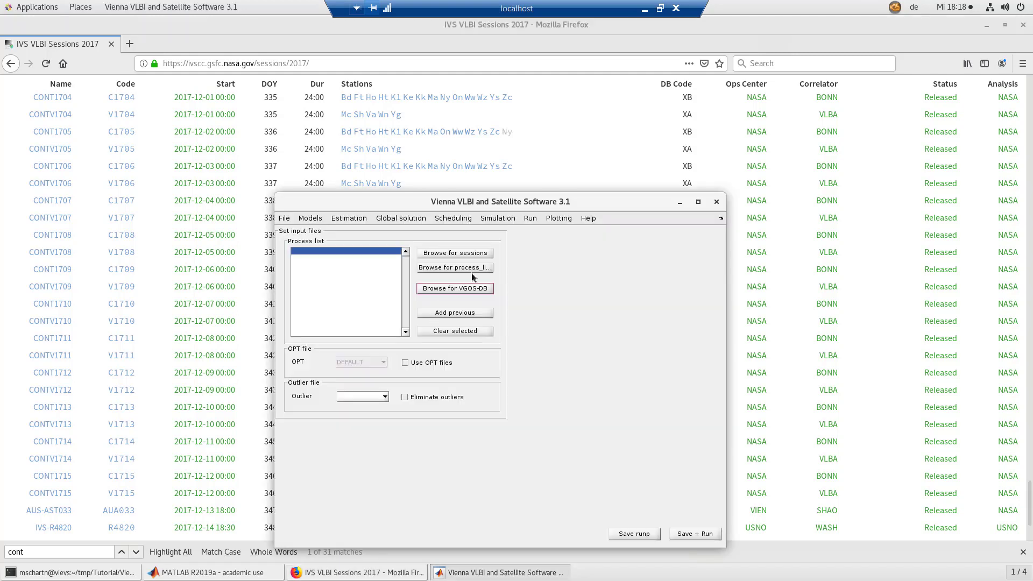
click(466, 290)
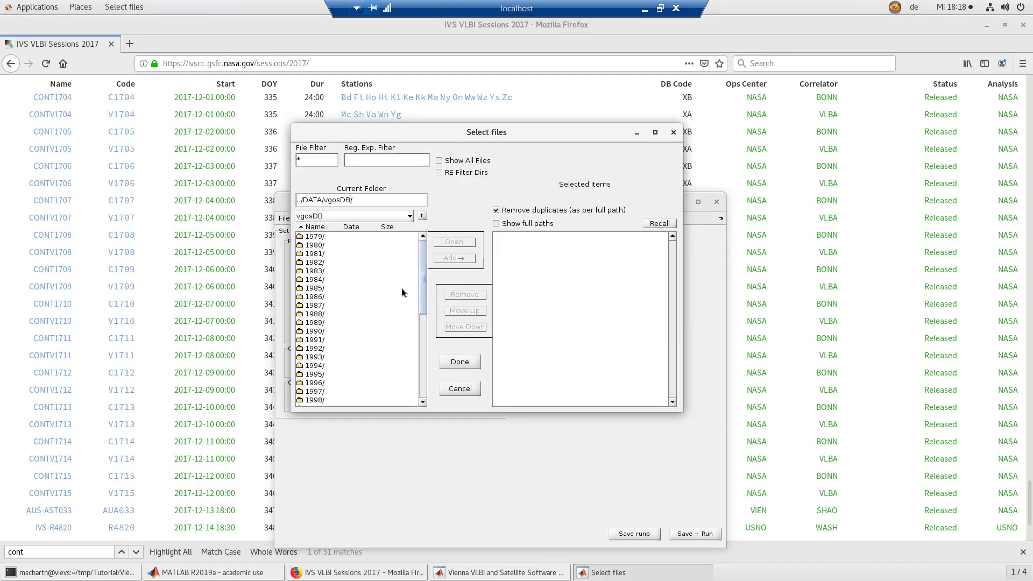
scroll(354, 324, down, 3)
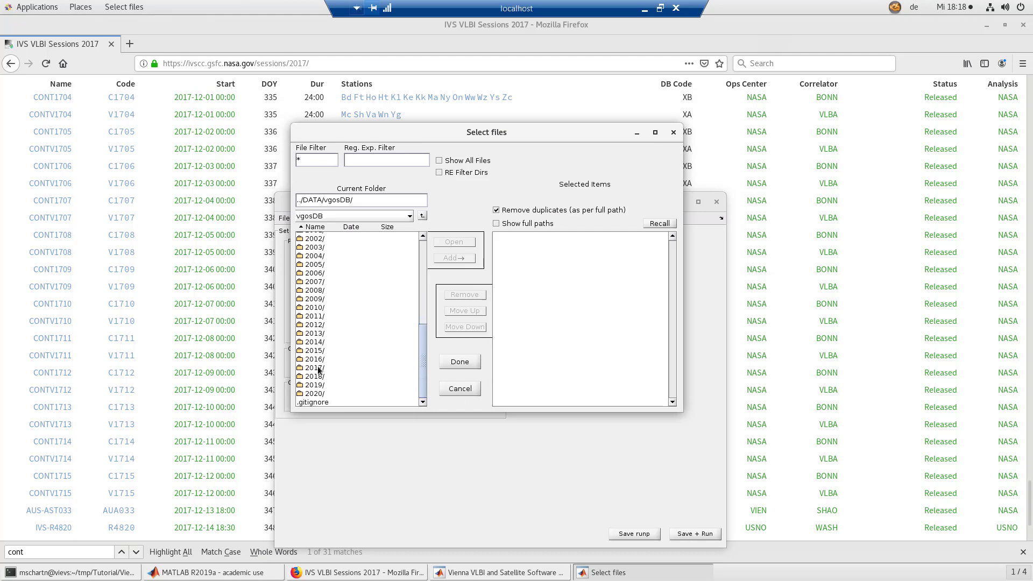
double_click(323, 368)
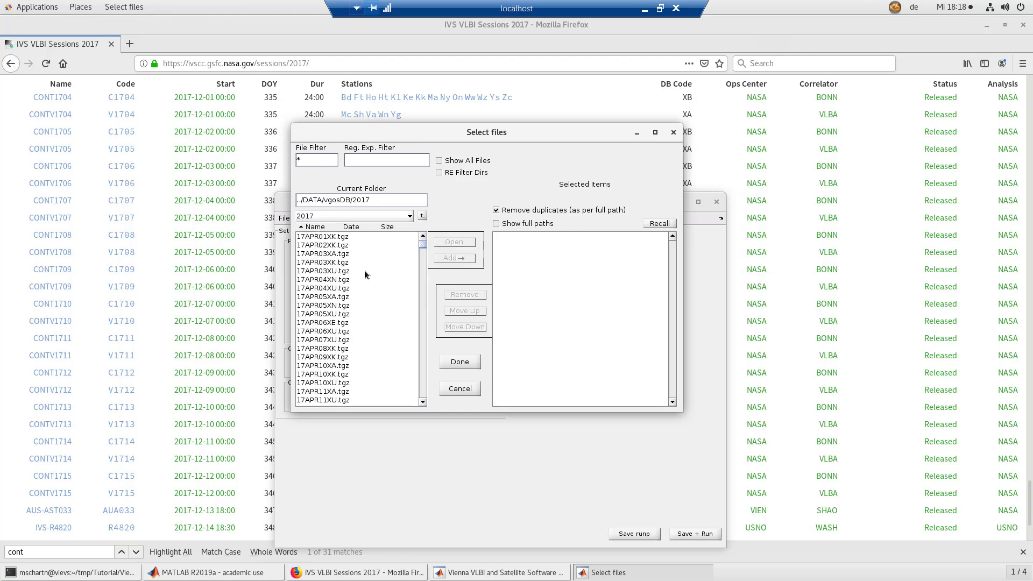
Select the November CONT17 XA session files 17NOV28XA.tgz, 17NOV29XA.tgz and 17NOV30XA.tgz
scroll(363, 270, down, 6)
drag(423, 250, 435, 378)
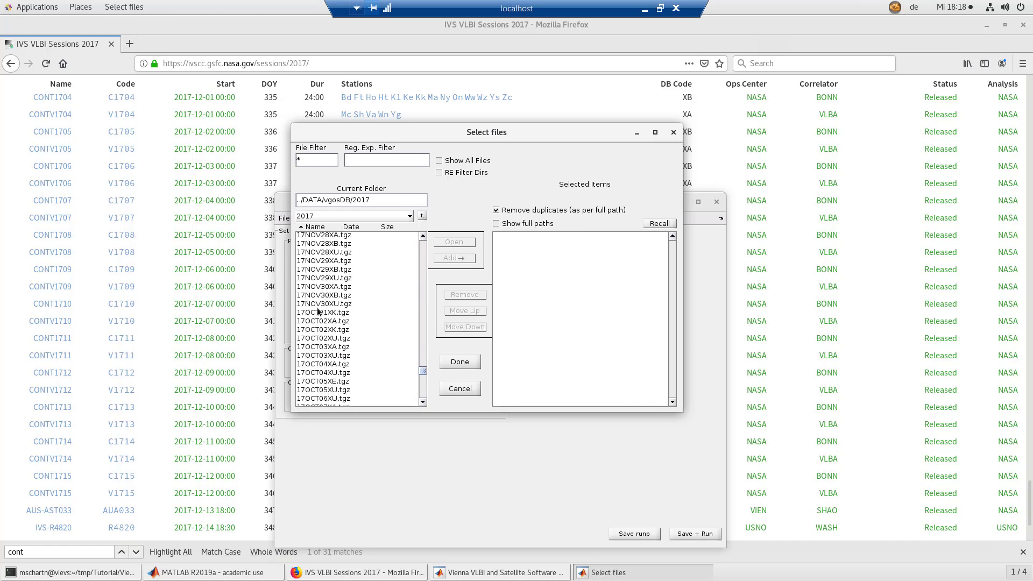
click(343, 286)
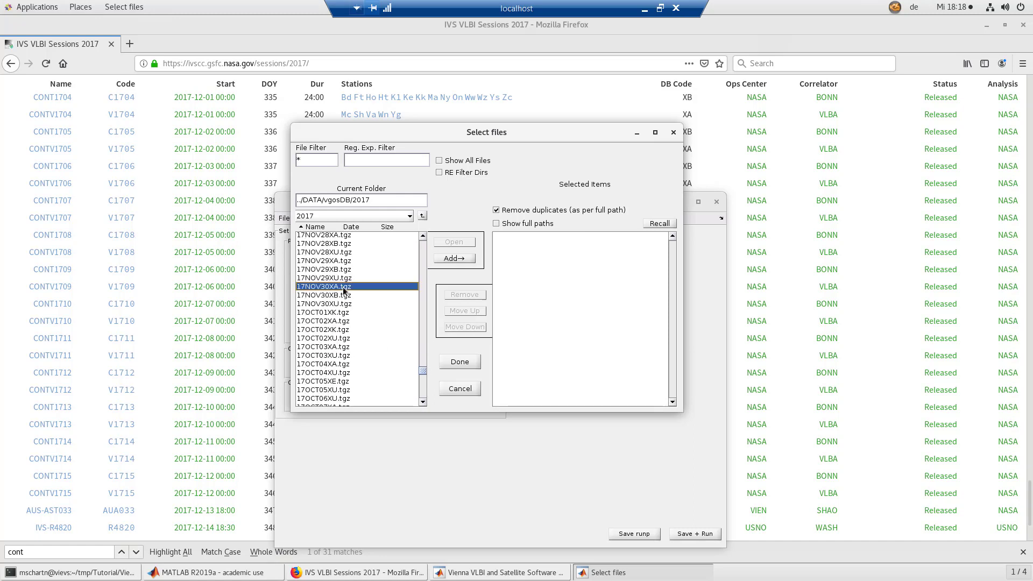
scroll(350, 289, up, 1)
ctrl+click(348, 280)
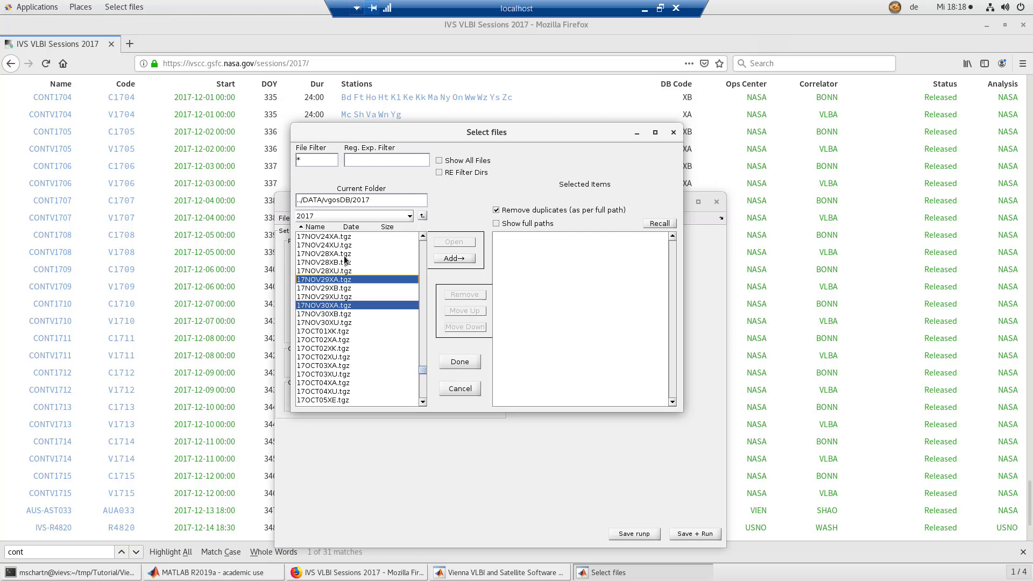
ctrl+click(347, 253)
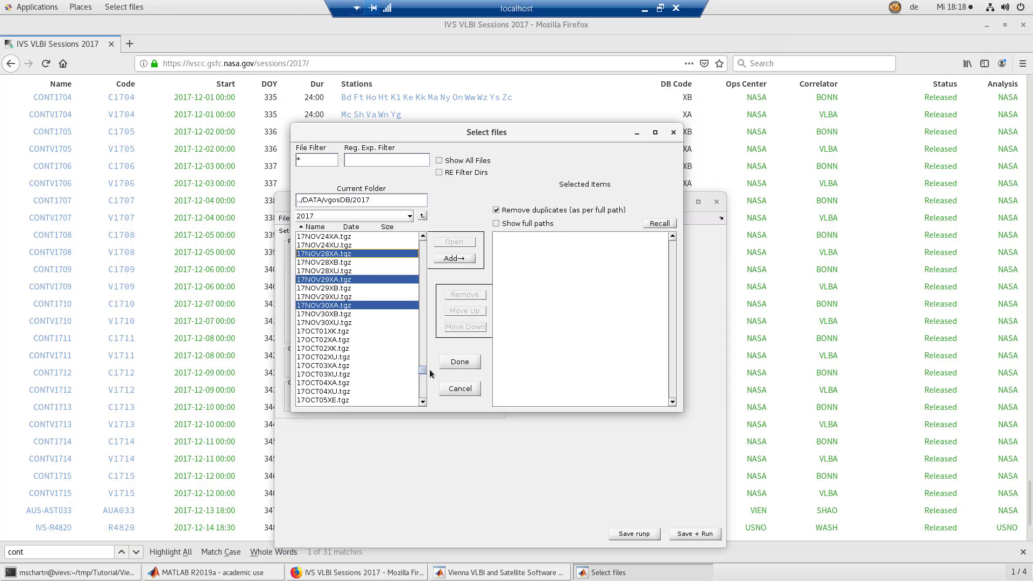
Select the twelve December XA session files from 17DEC01XA.tgz through 17DEC12XA.tgz as well
drag(425, 370, 422, 276)
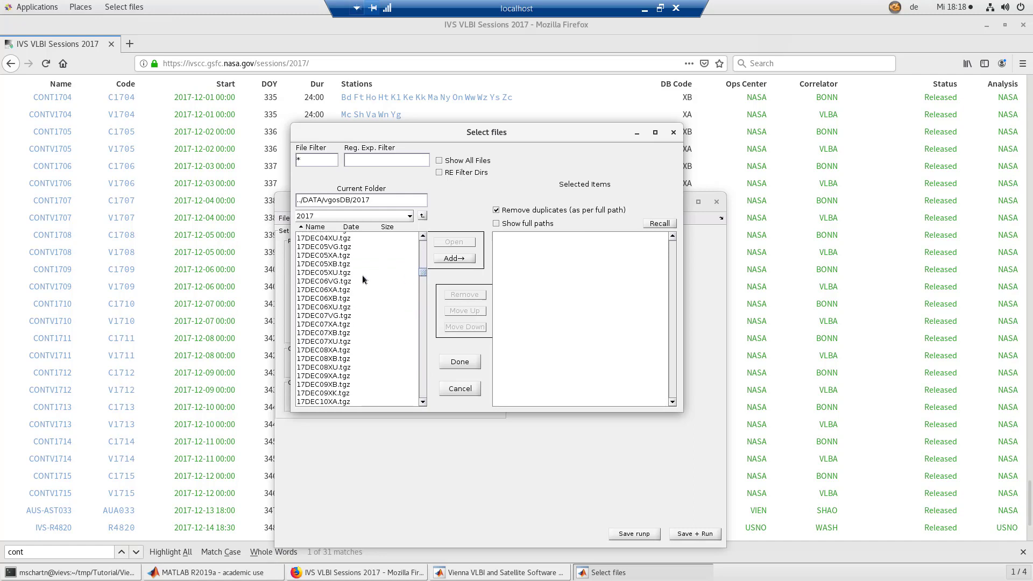
scroll(339, 258, up, 1)
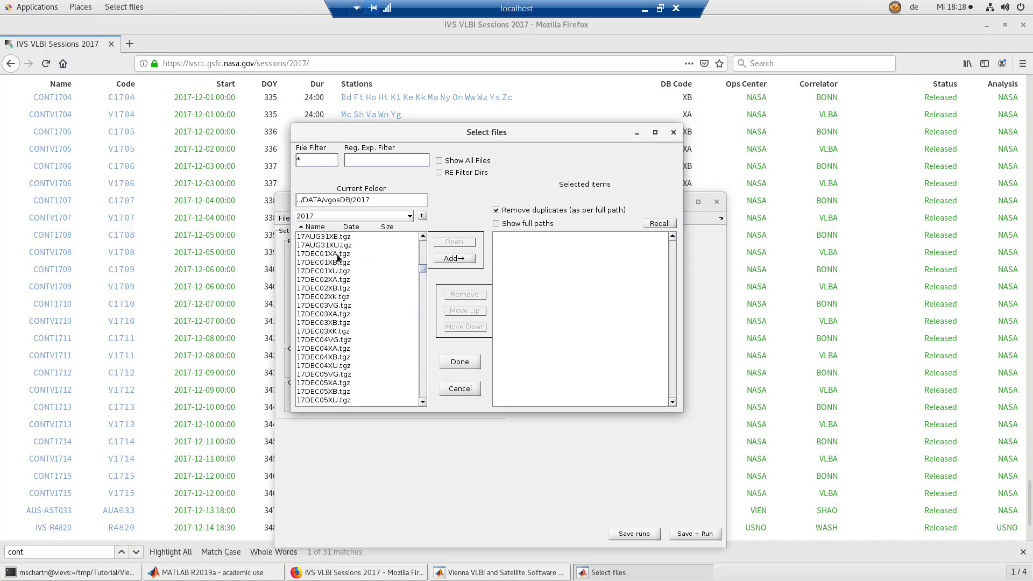
click(338, 254)
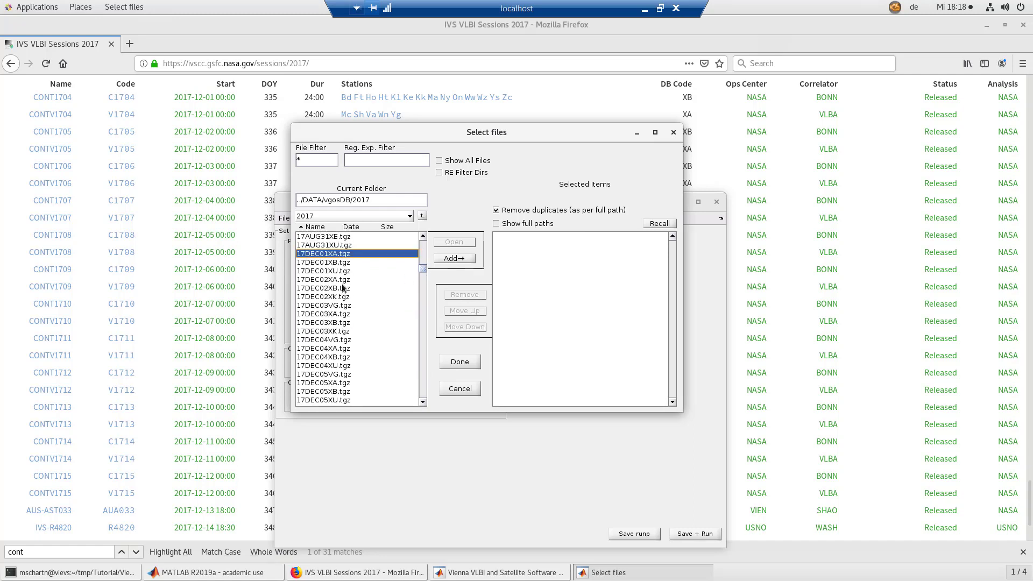
ctrl+click(344, 280)
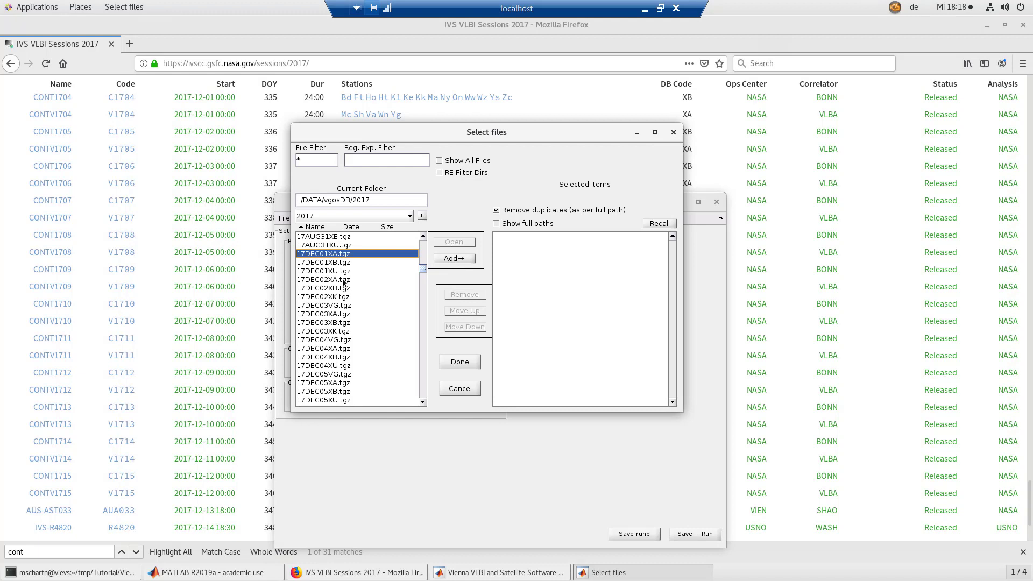
ctrl+click(344, 314)
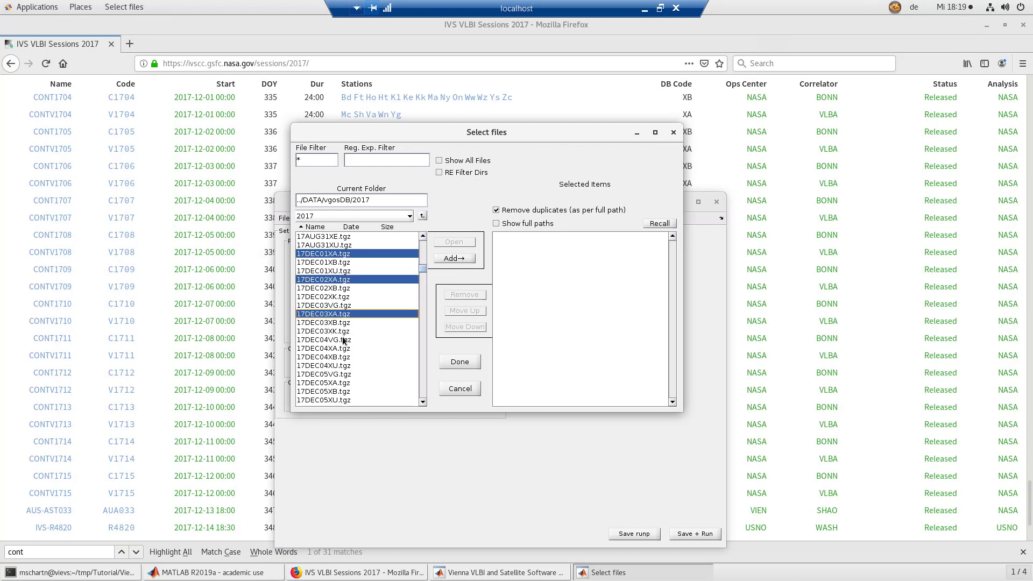
ctrl+click(348, 348)
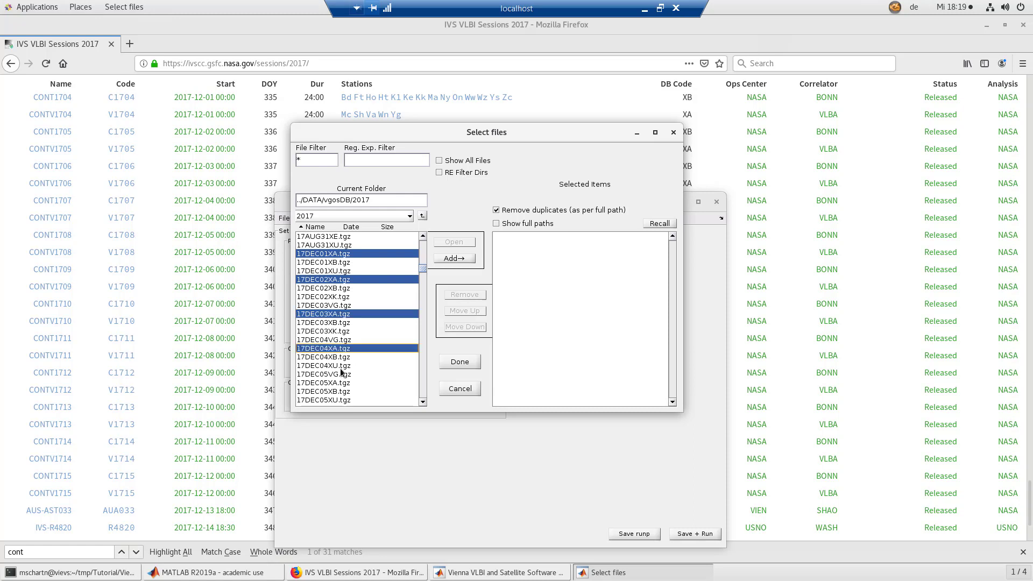
ctrl+click(343, 383)
scroll(339, 344, down, 4)
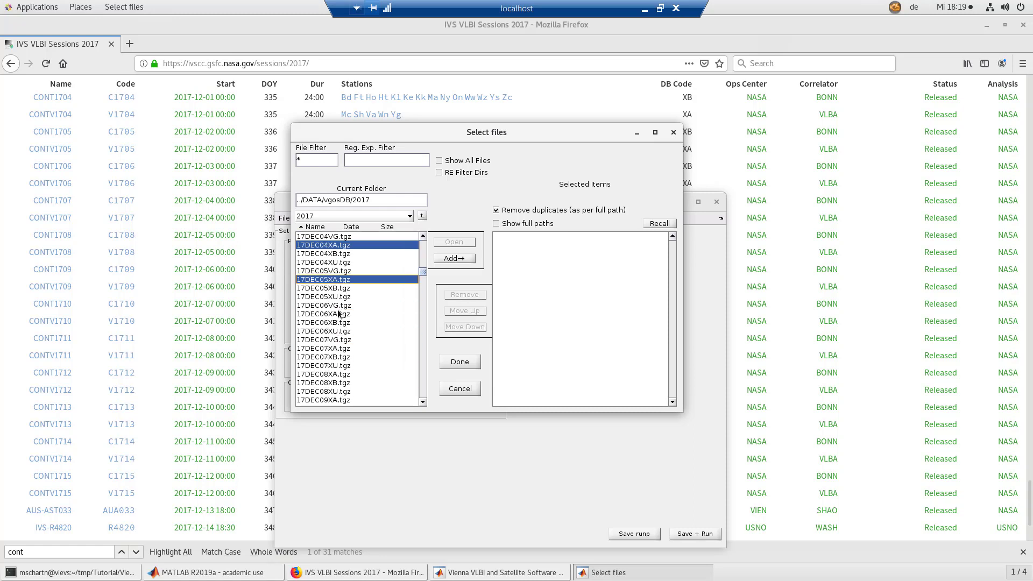
ctrl+click(337, 313)
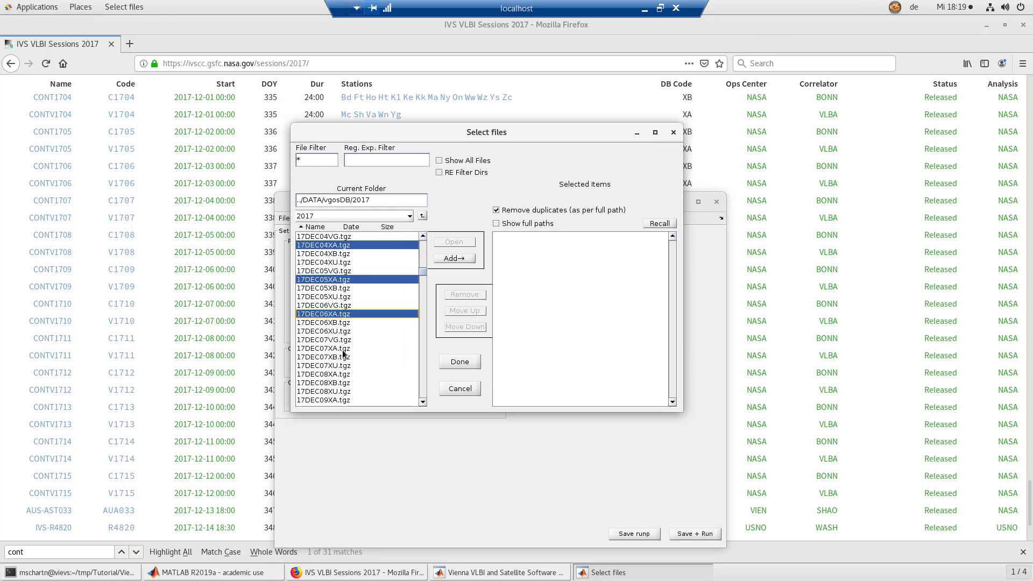
ctrl+click(344, 349)
ctrl+click(336, 375)
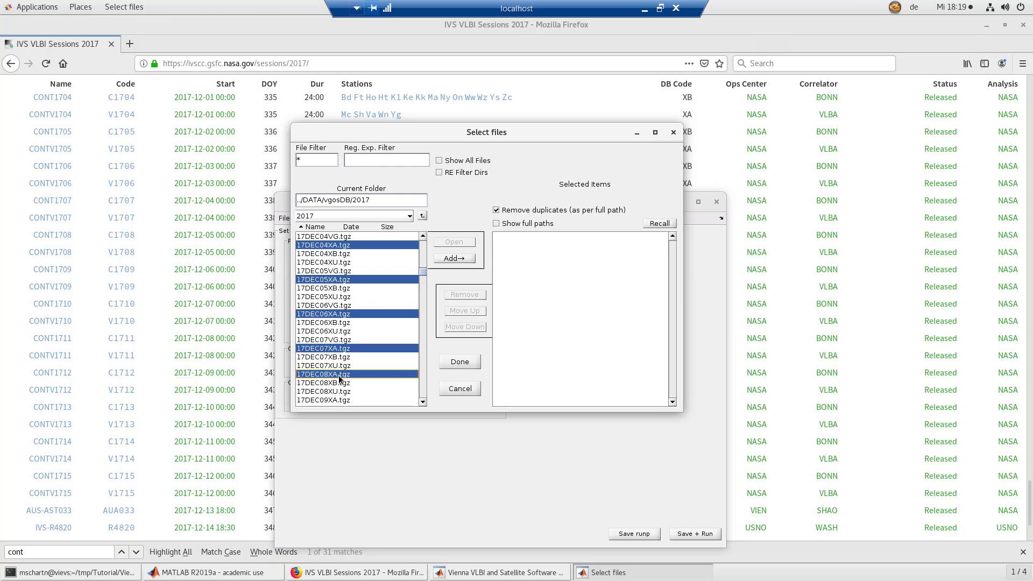
scroll(340, 352, down, 3)
ctrl+click(339, 323)
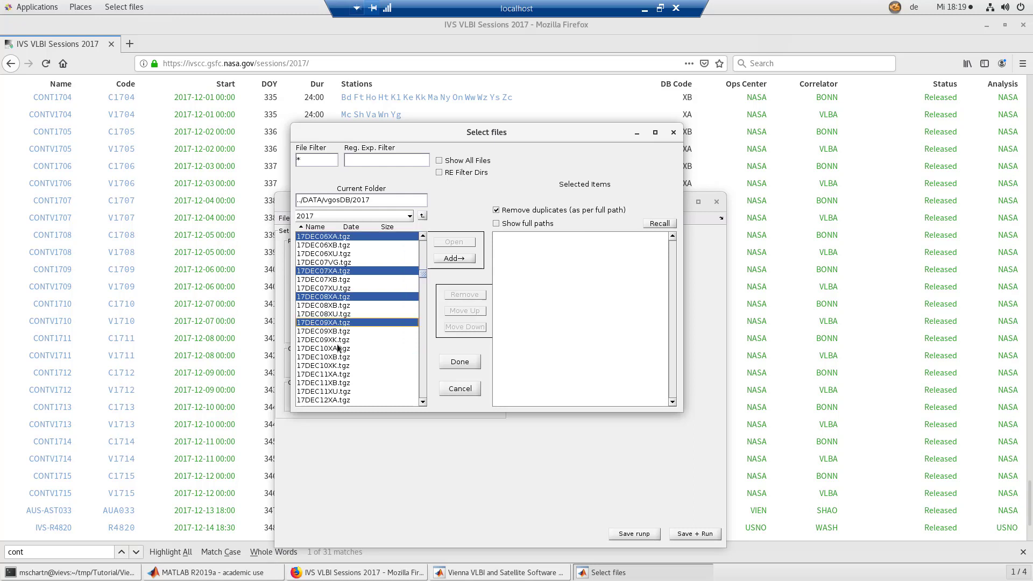
ctrl+click(340, 348)
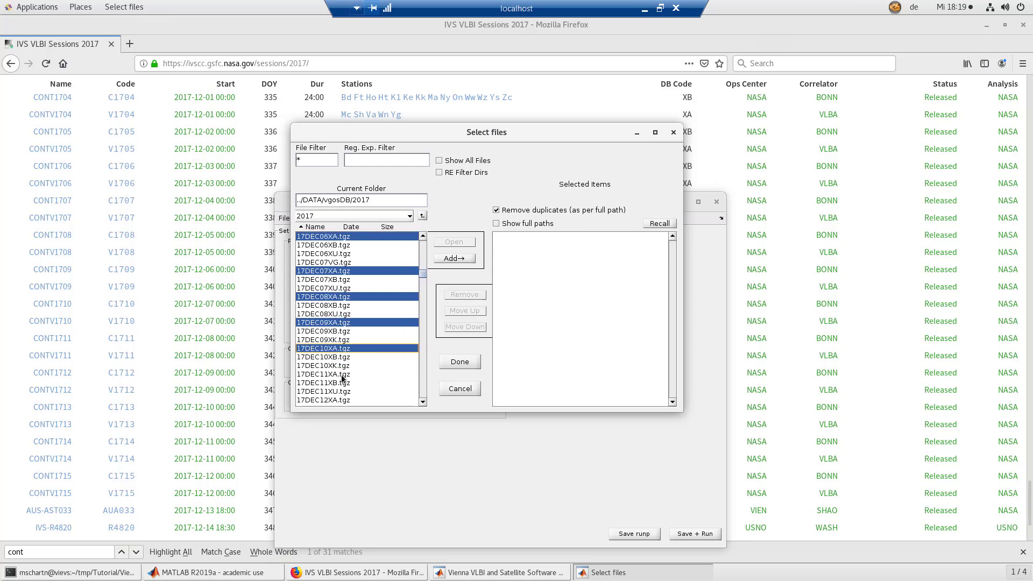
ctrl+click(341, 375)
ctrl+click(337, 399)
Add the selected XA sessions to the selected items and accept them into the process list
click(452, 259)
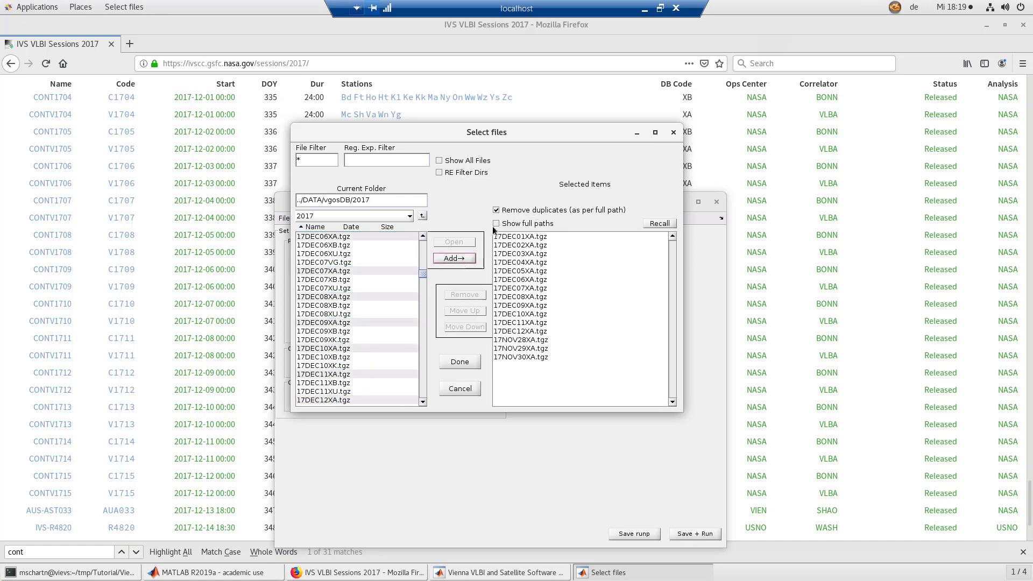
scroll(353, 320, down, 1)
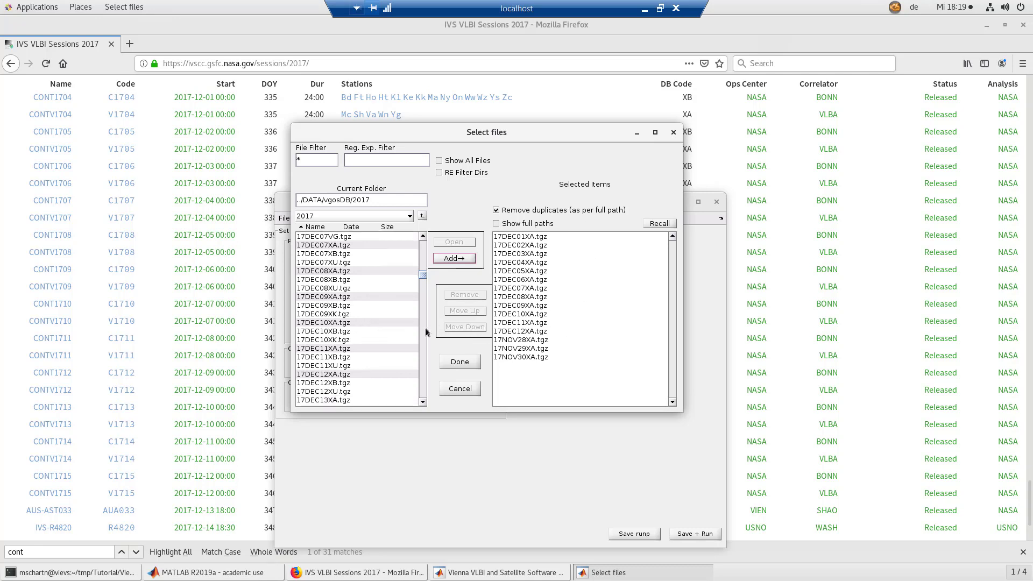
click(460, 362)
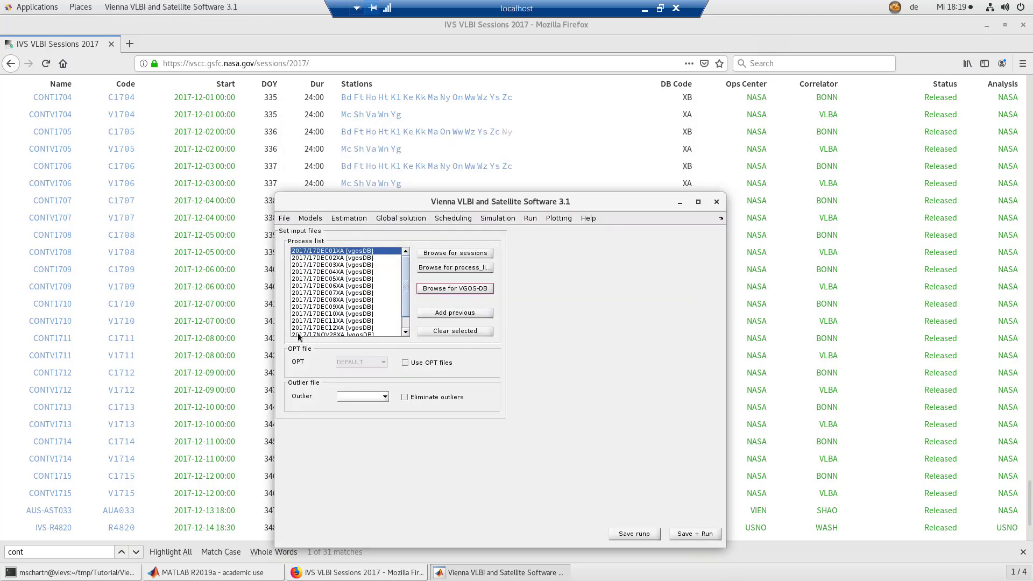
Save the current process list as CONT17_XA in the PROCESSLIST folder
click(284, 218)
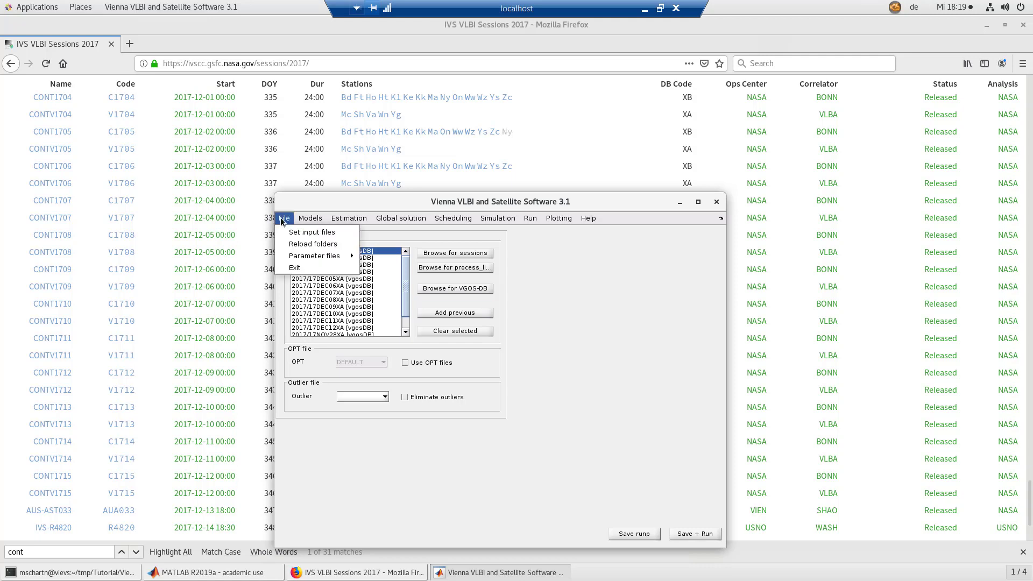
mouse_move(334, 256)
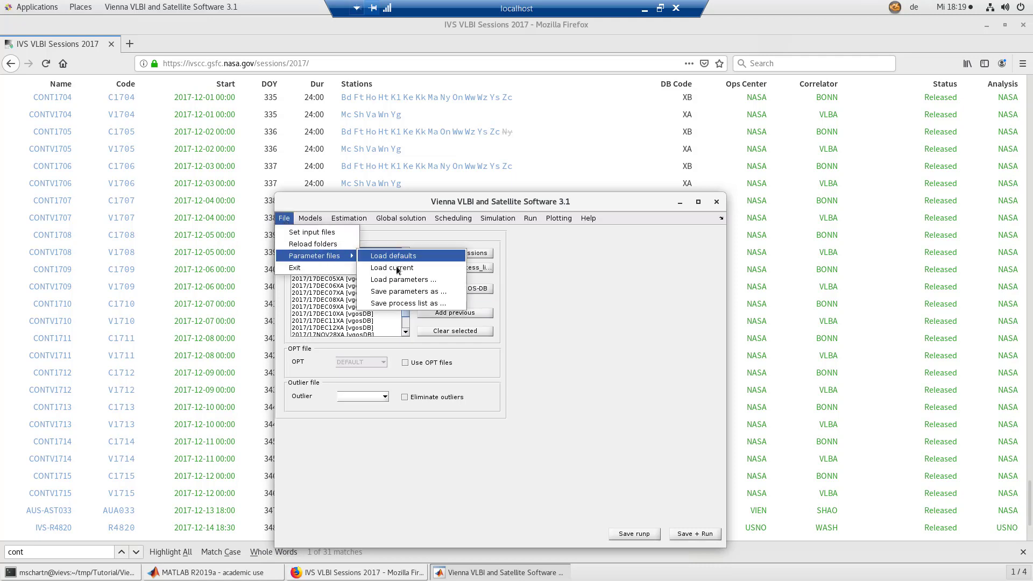
click(430, 303)
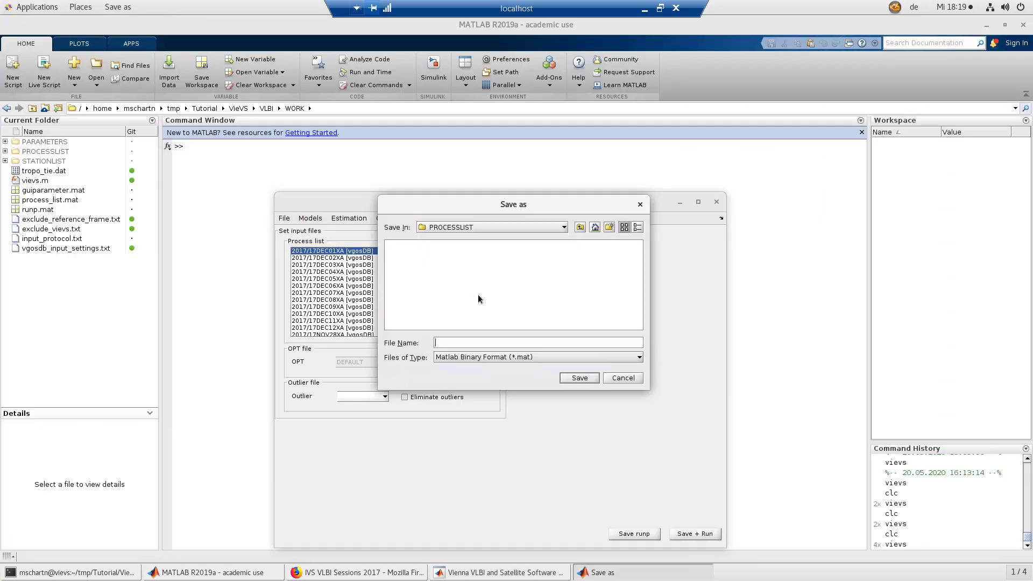
text(CONT17_XA)
click(577, 379)
click(497, 353)
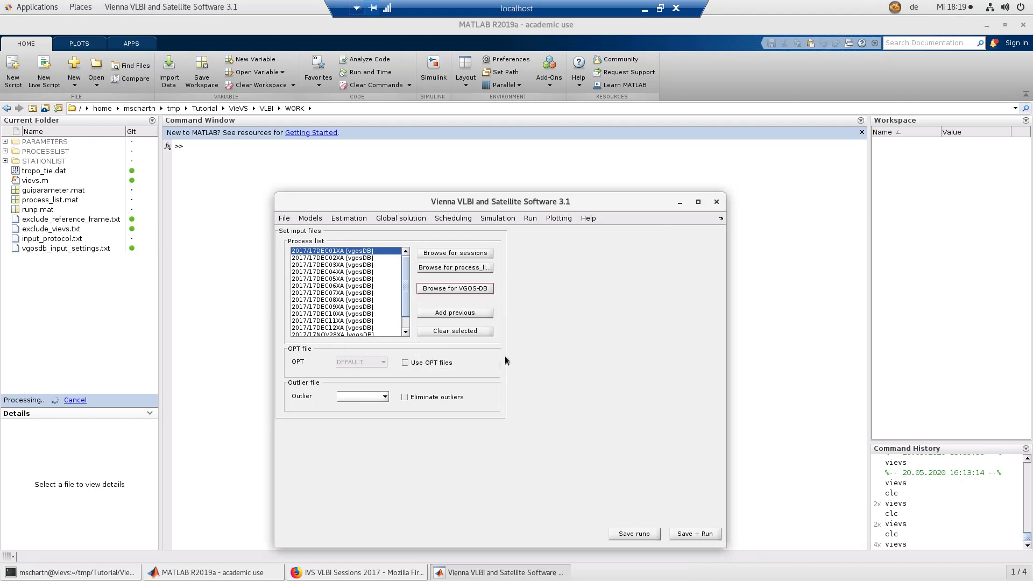
Close VieVS and restart it from the MATLAB command window with the vievs command
click(717, 202)
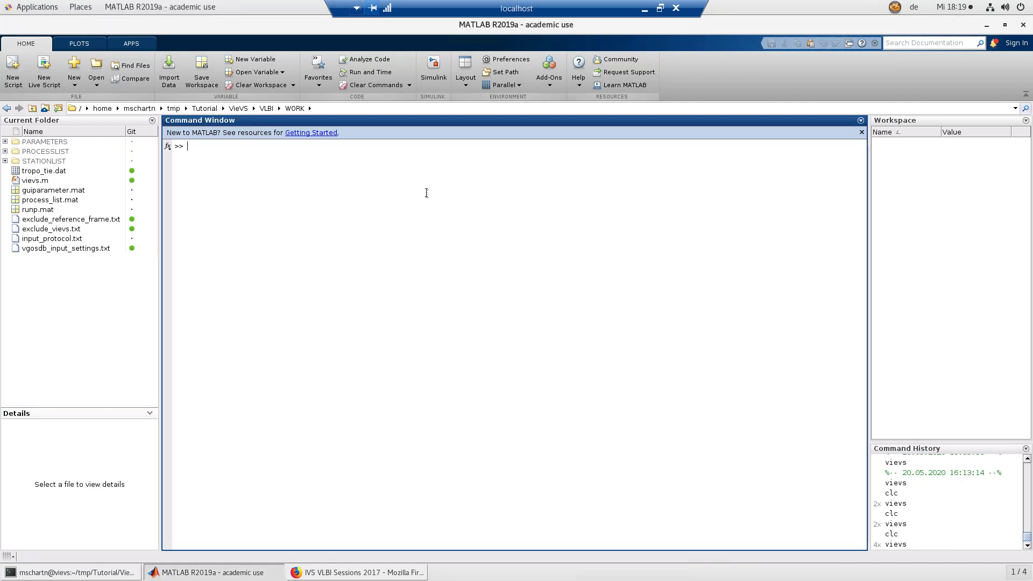
text(vievs)
key(Return)
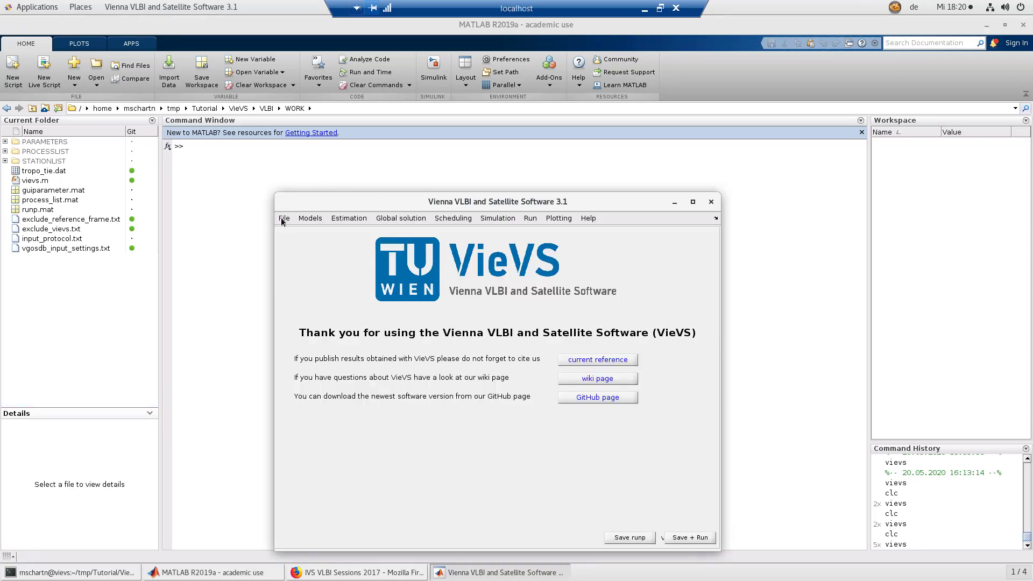
Load the saved process list CONT17_XA.mat as input files and check its sessions down to the November entries
click(281, 217)
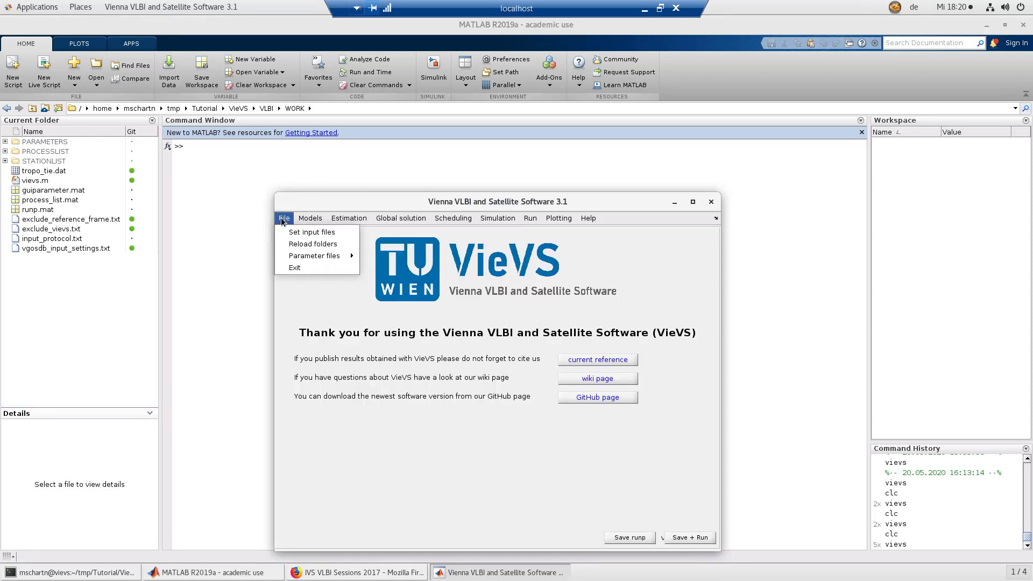
click(321, 234)
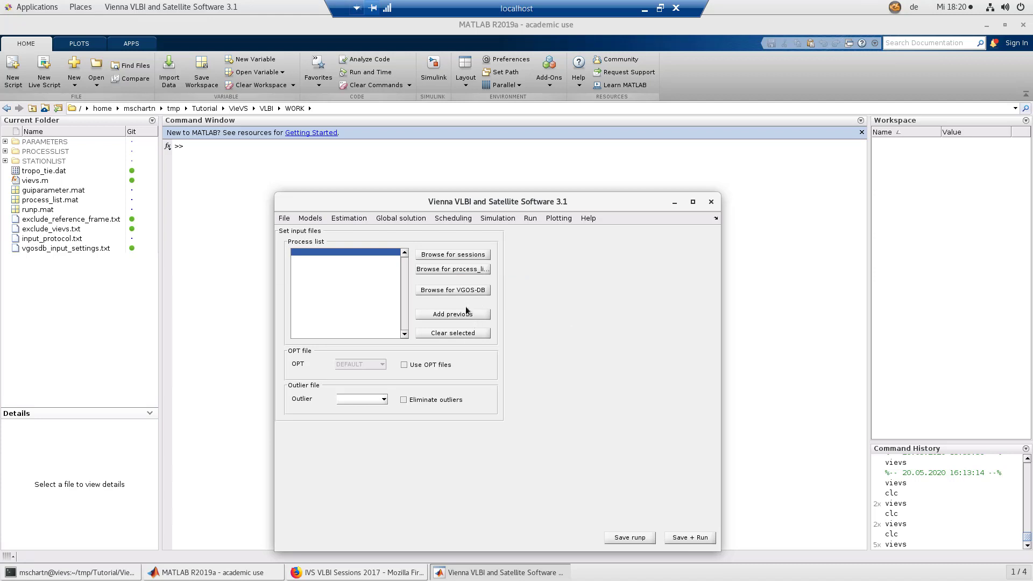
click(476, 270)
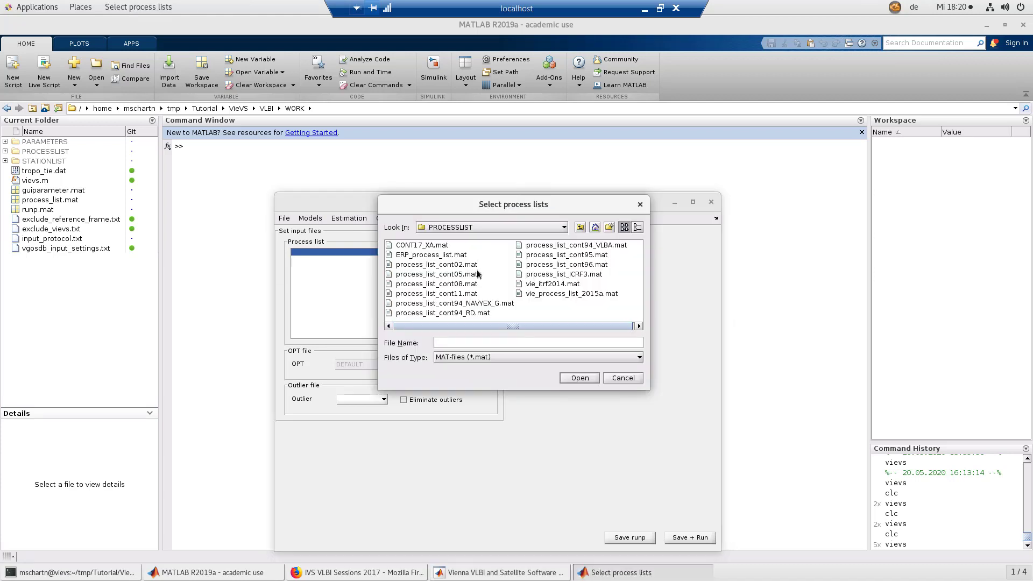
click(413, 247)
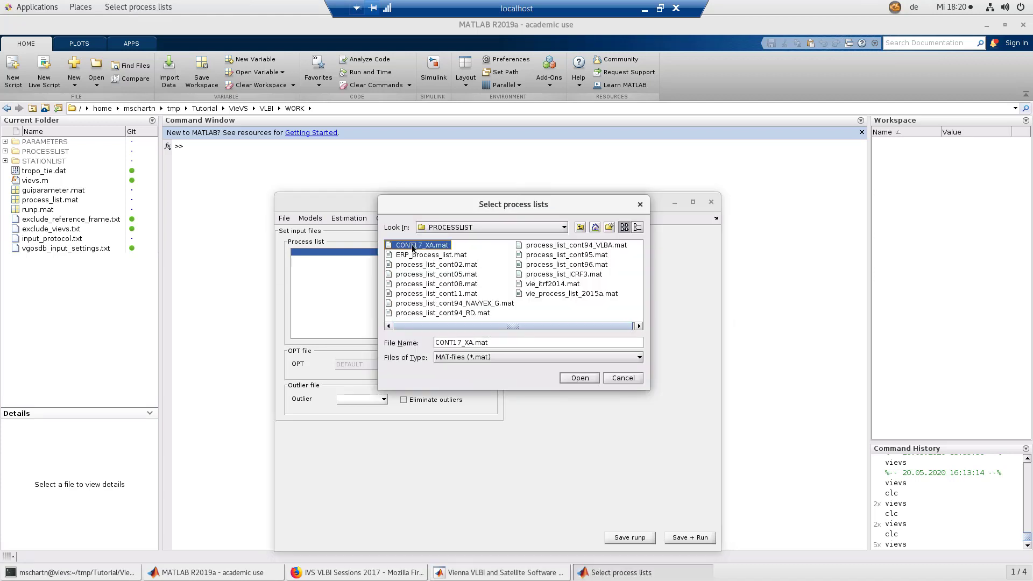
click(576, 378)
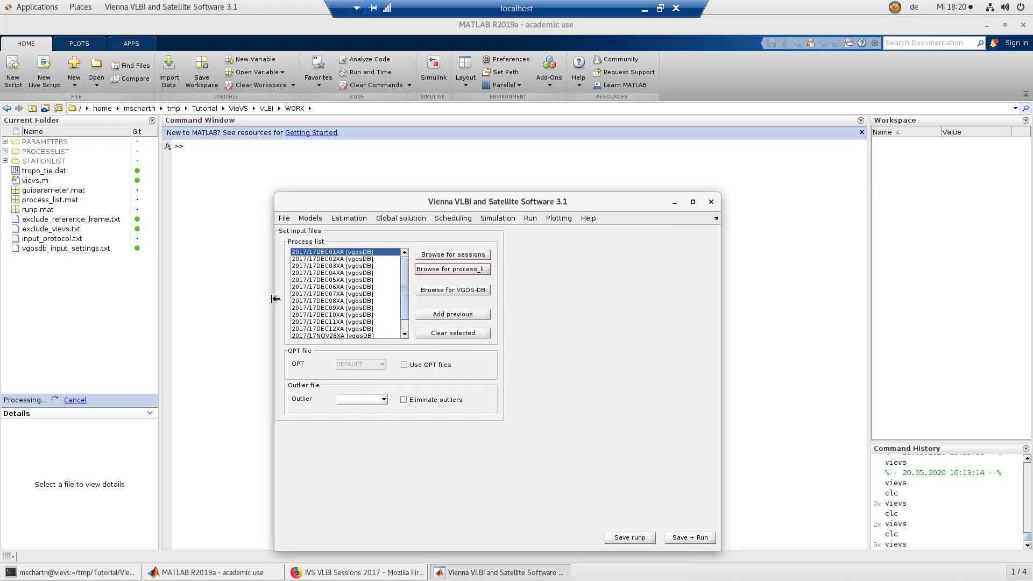
scroll(404, 315, down, 1)
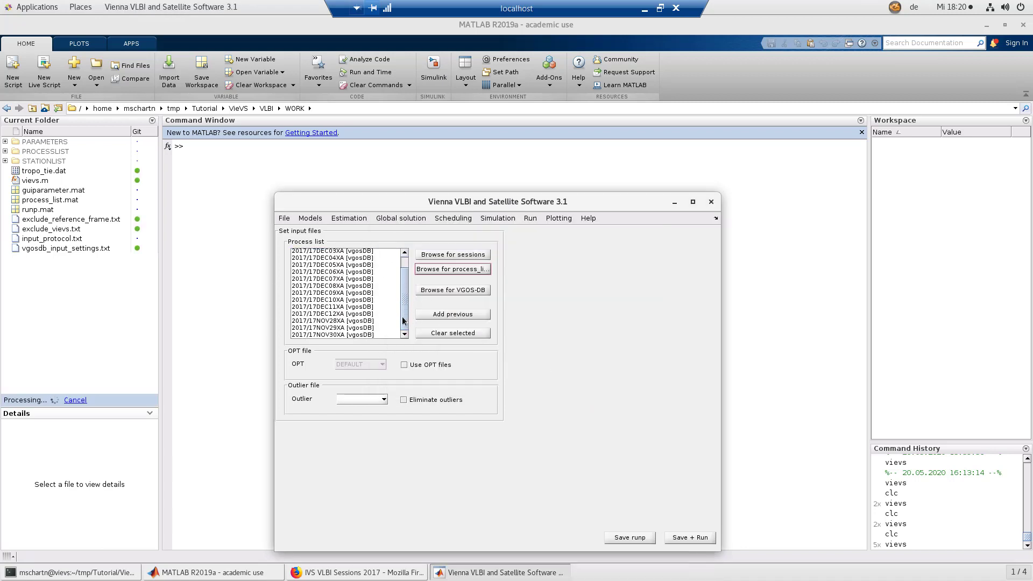
mouse_move(403, 310)
mouse_down()
mouse_move(410, 274)
mouse_move(402, 319)
mouse_up()
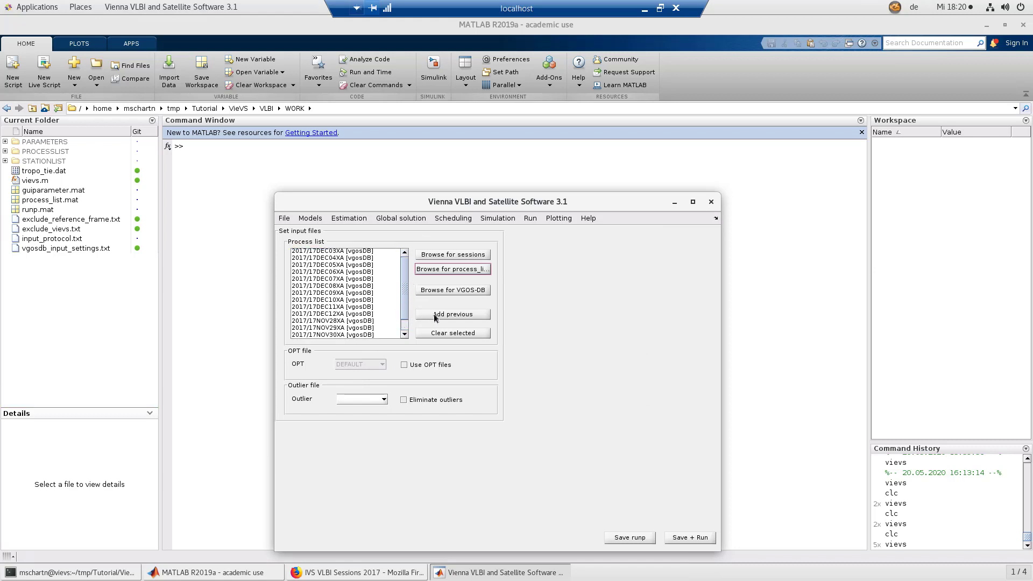